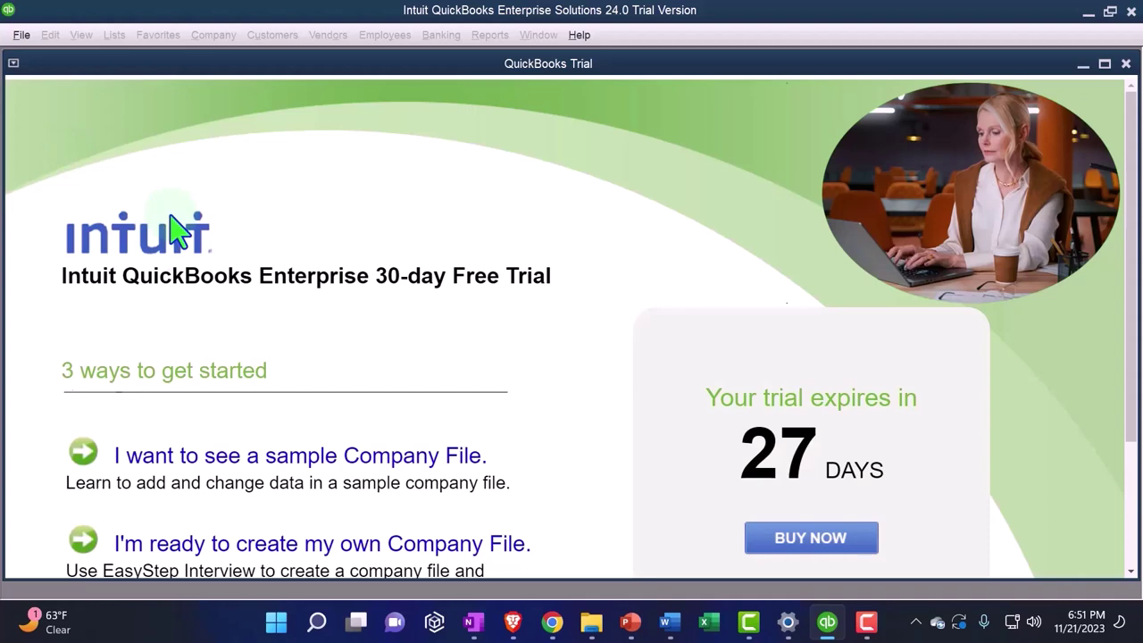
- Minimize QuickBooks, open the QuickBooks Unearned Revenue folder on the desktop, and display its contents as extra large icons
{"action": "left_click", "coordinate": [1087, 13]}
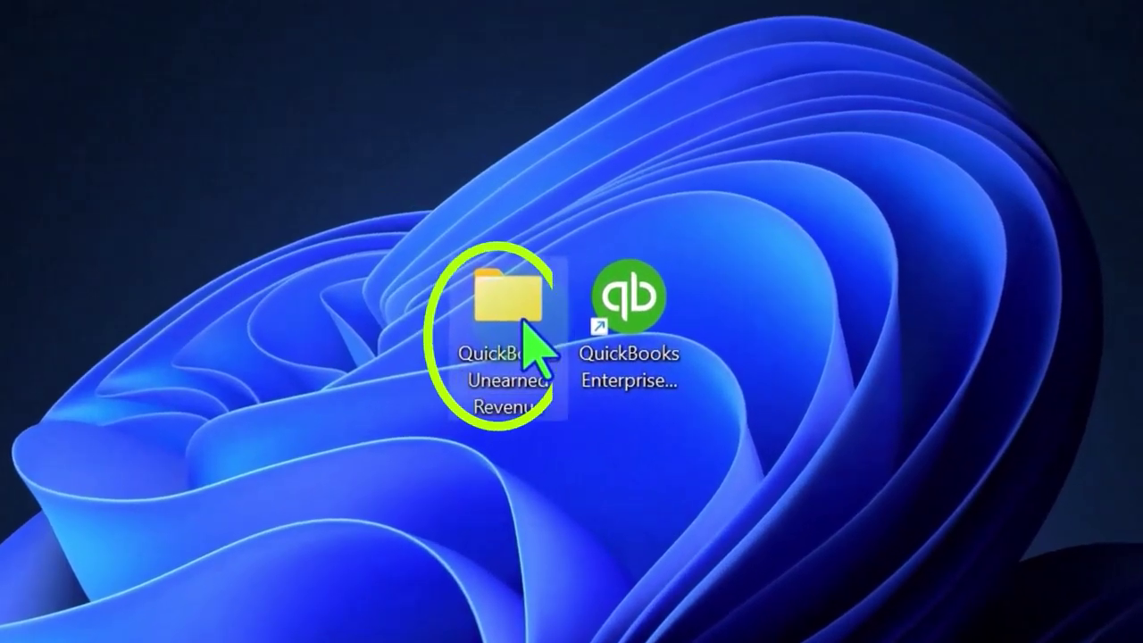
{"action": "double_click", "coordinate": [523, 323]}
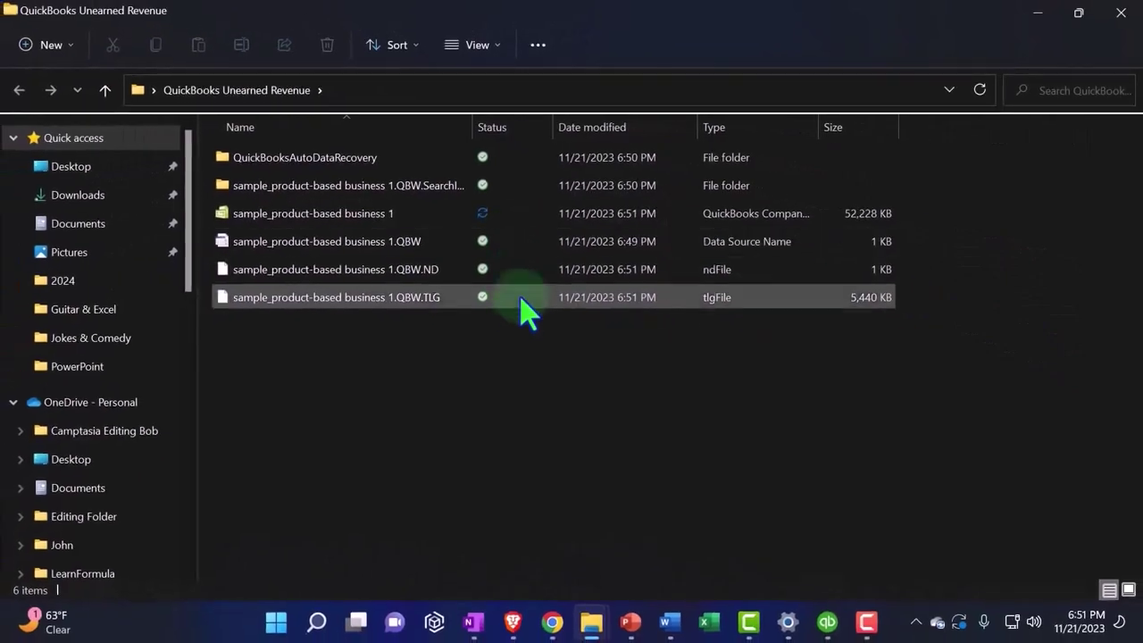
{"action": "left_click", "coordinate": [473, 45]}
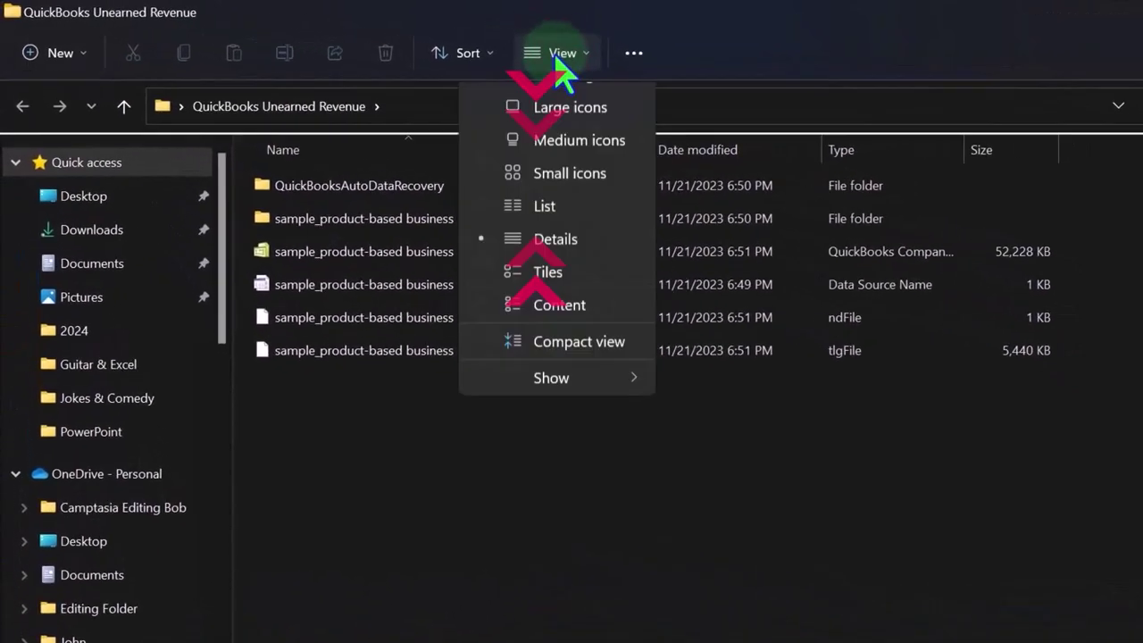
{"action": "left_click", "coordinate": [582, 79]}
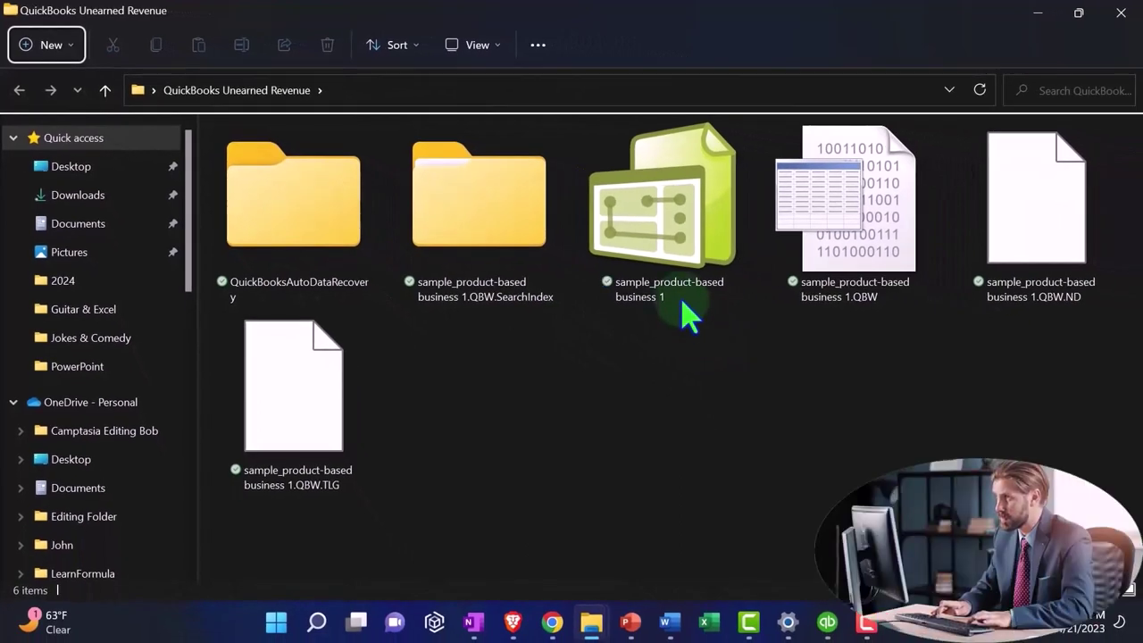
- Examine the sample_product-based business 1 company file and the supporting files and folders stored with it
{"action": "left_click", "coordinate": [676, 286]}
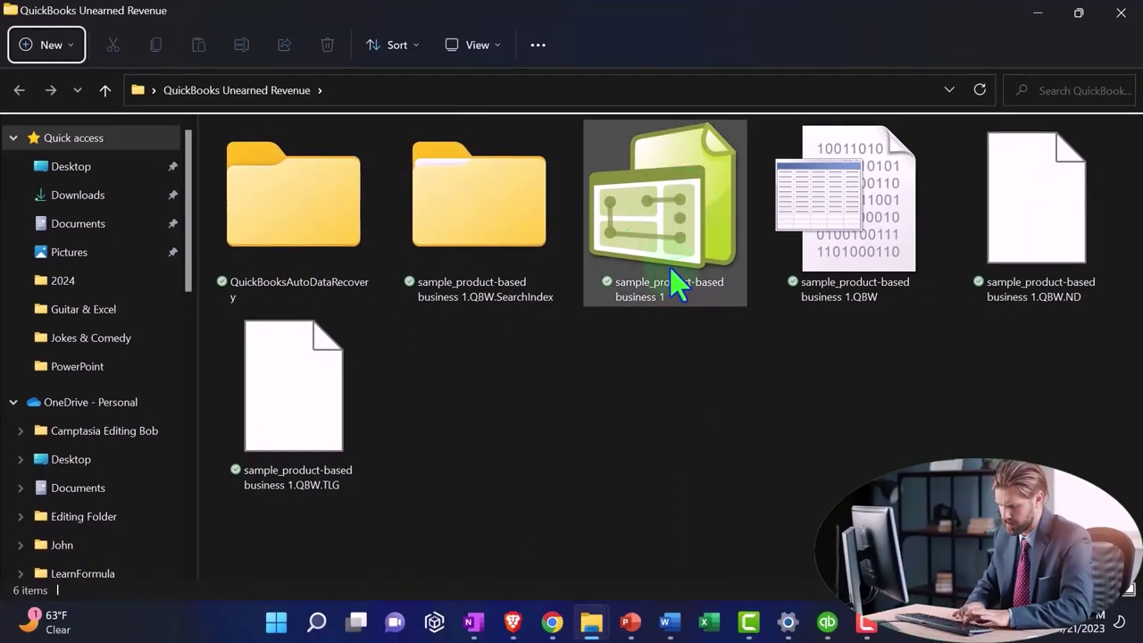
{"action": "left_click", "coordinate": [844, 299]}
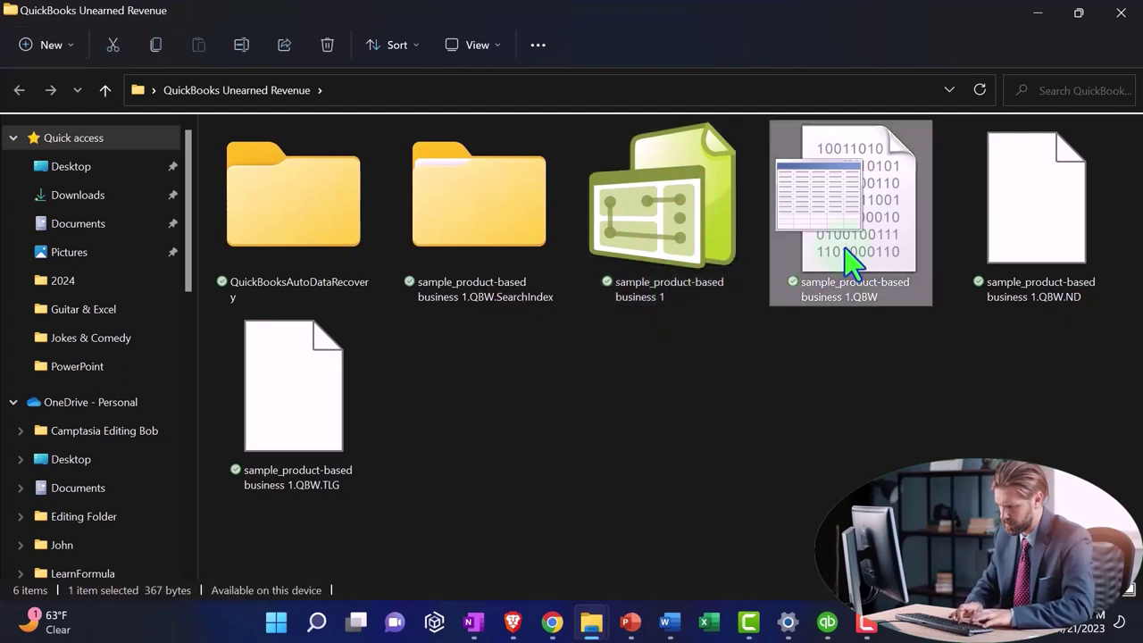
{"action": "left_click", "coordinate": [1008, 247]}
{"action": "left_click", "coordinate": [266, 250]}
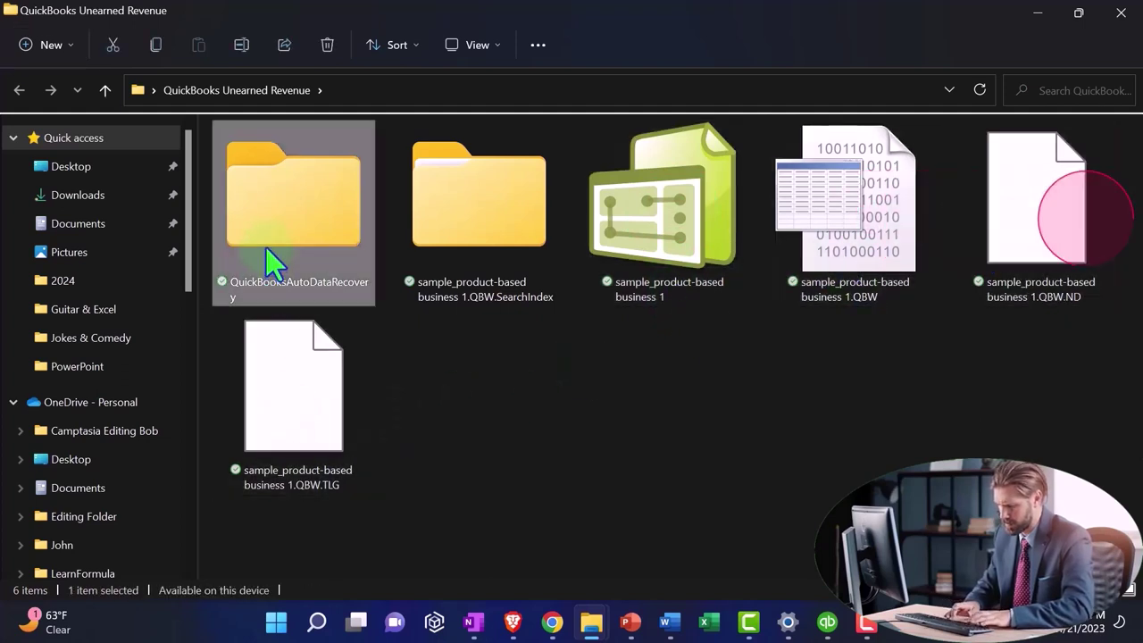
{"action": "left_click", "coordinate": [483, 255], "text": "ctrl"}
{"action": "left_click", "coordinate": [306, 438], "text": "ctrl"}
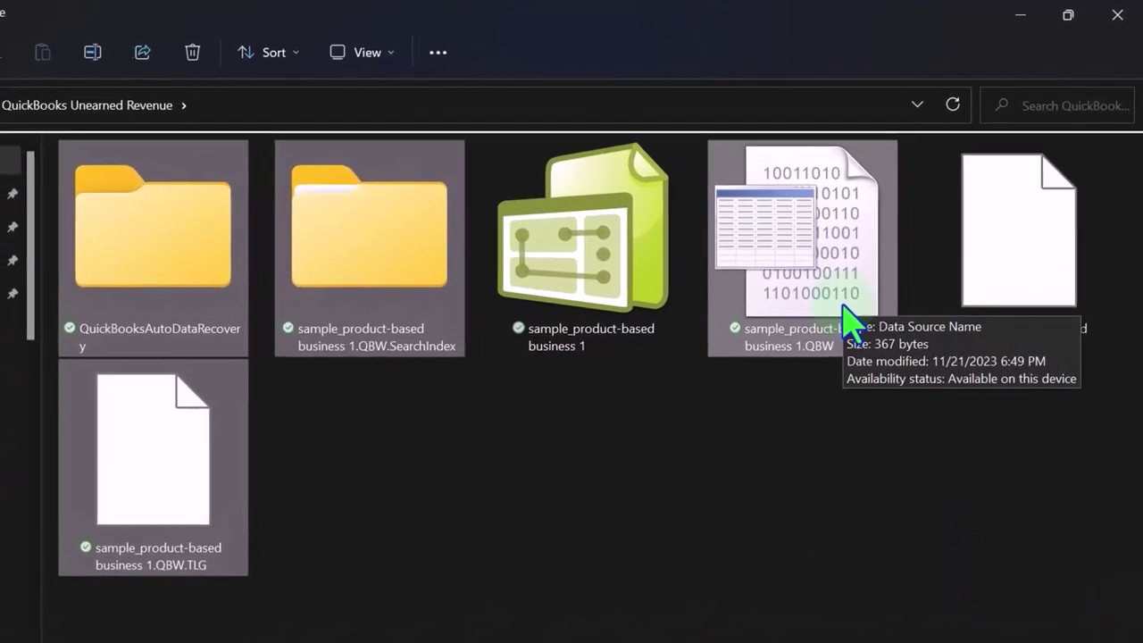
{"action": "left_click", "coordinate": [563, 313]}
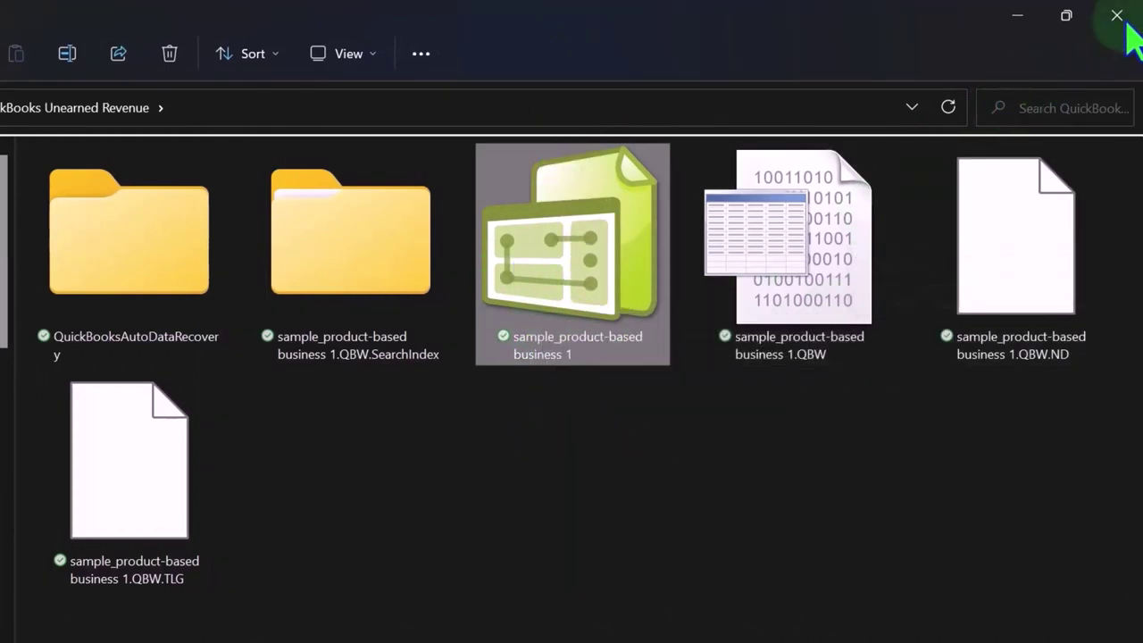
- Shrink the folder window to compare the company file with the desktop QuickBooks shortcut, and close the folder
{"action": "double_click", "coordinate": [847, 27]}
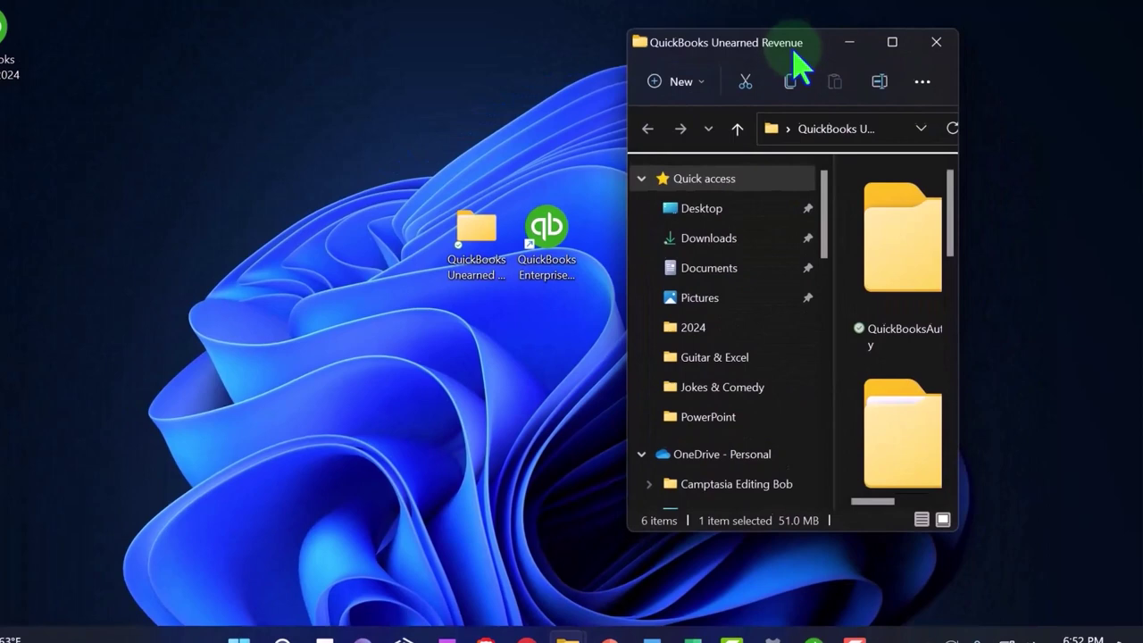
{"action": "left_click_drag", "start_coordinate": [966, 254], "coordinate": [1086, 250]}
{"action": "scroll", "coordinate": [1059, 259], "scroll_direction": "down", "scroll_amount": 5}
{"action": "scroll", "coordinate": [1061, 264], "scroll_direction": "up", "scroll_amount": 3}
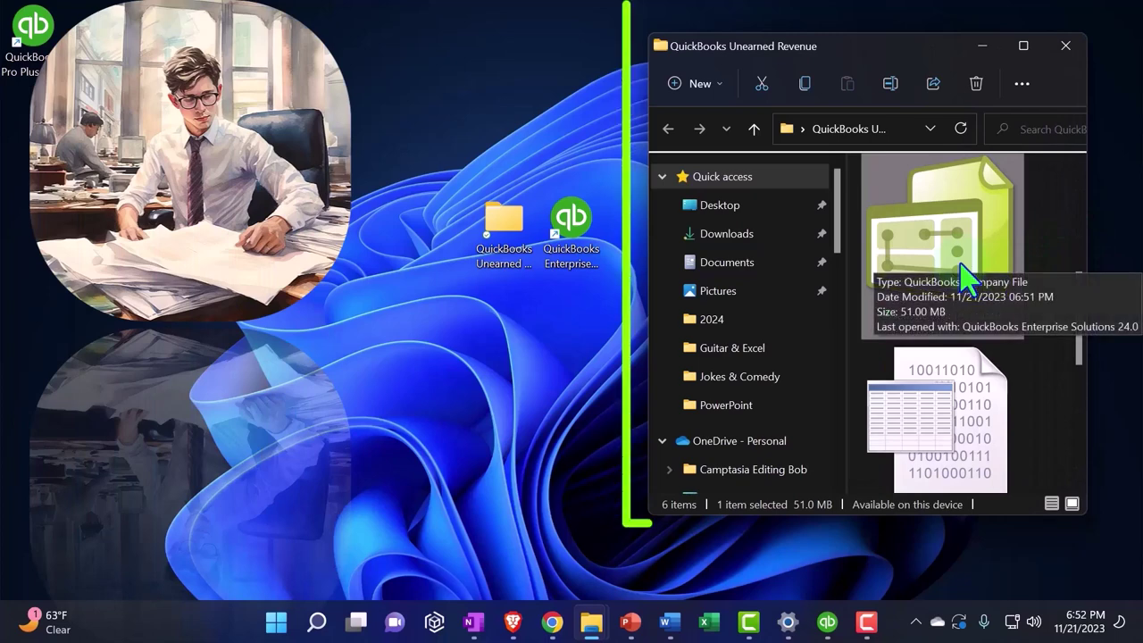
{"action": "double_click", "coordinate": [579, 240]}
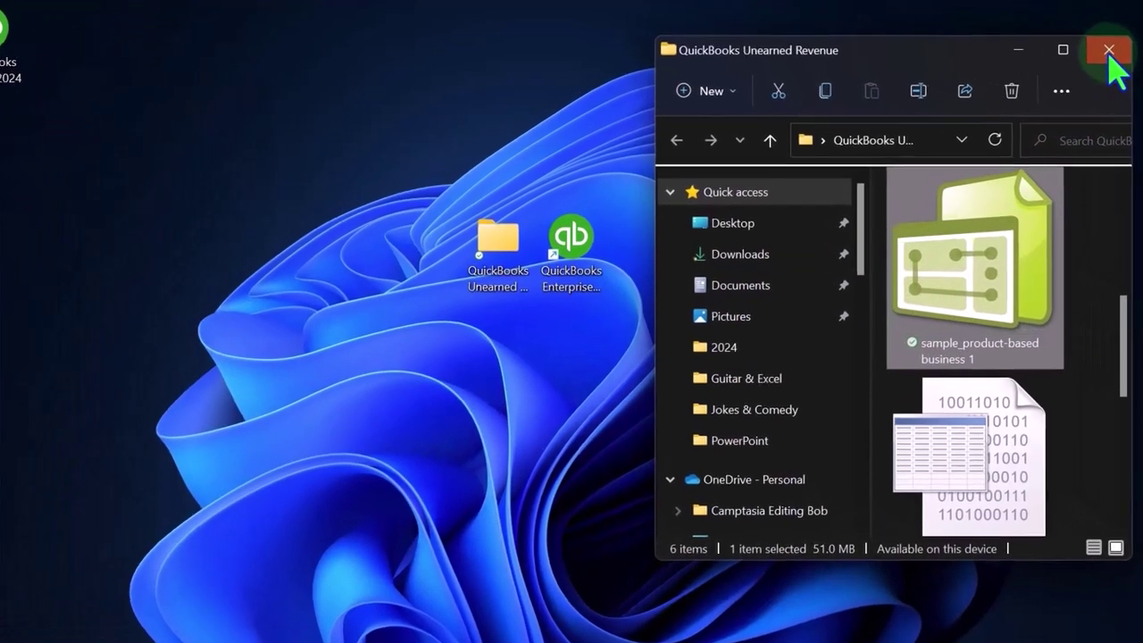
{"action": "left_click", "coordinate": [1065, 49]}
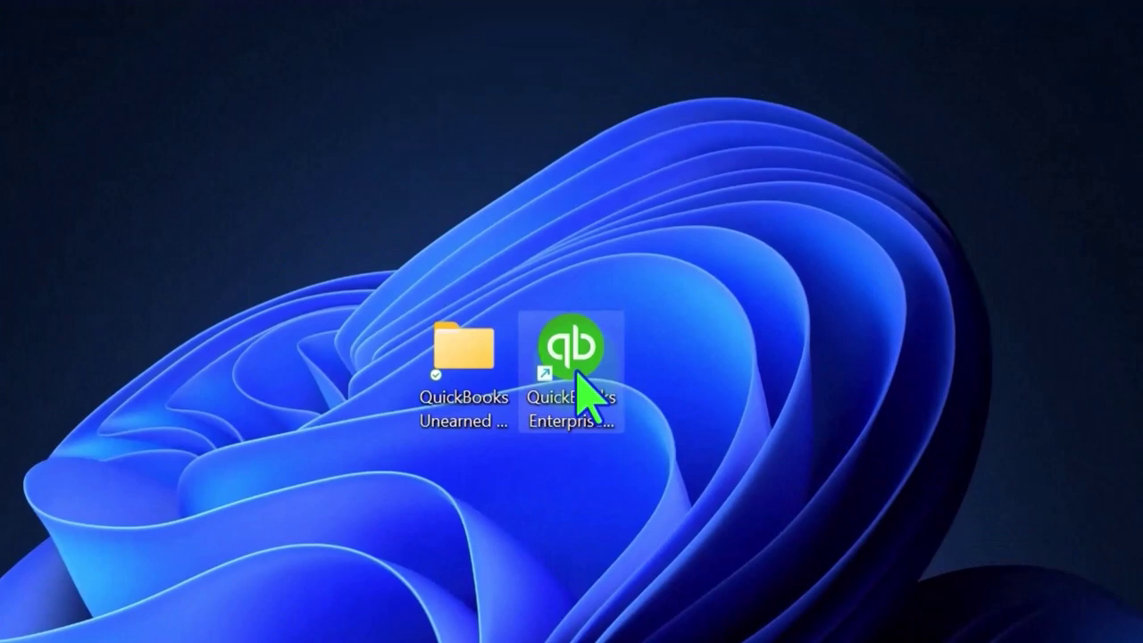
- Review the three ways to get started in QuickBooks and the files in the QuickBooks Unearned Revenue folder
{"action": "double_click", "coordinate": [577, 375]}
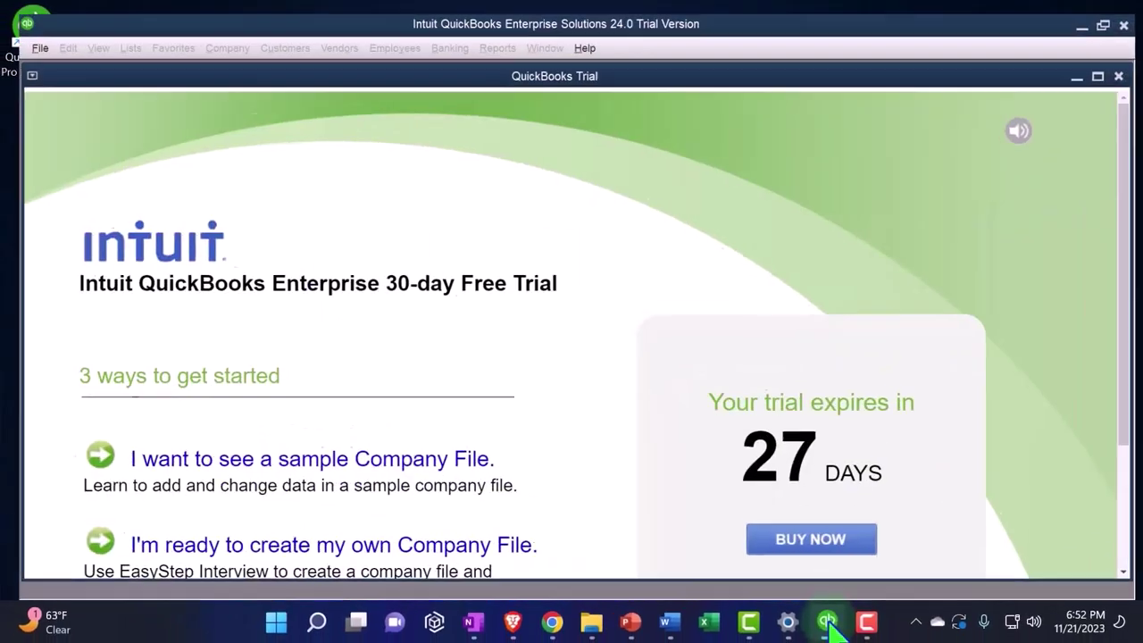
{"action": "scroll", "coordinate": [478, 393], "scroll_direction": "down", "scroll_amount": 3}
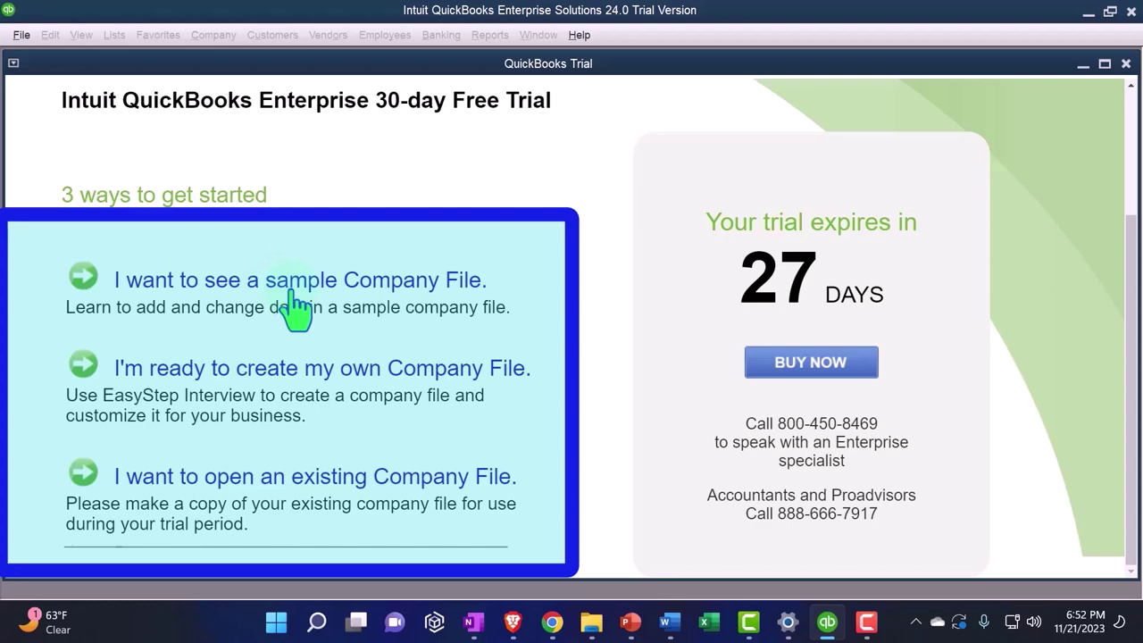
{"action": "left_click", "coordinate": [1125, 11]}
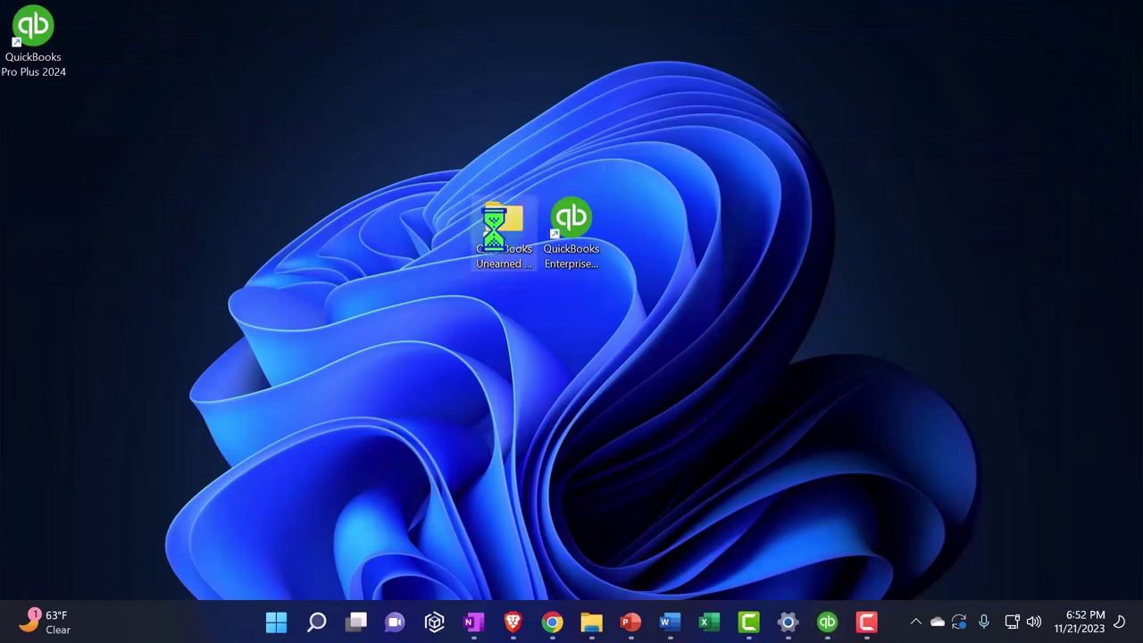
{"action": "scroll", "coordinate": [972, 312], "scroll_direction": "down", "scroll_amount": 5}
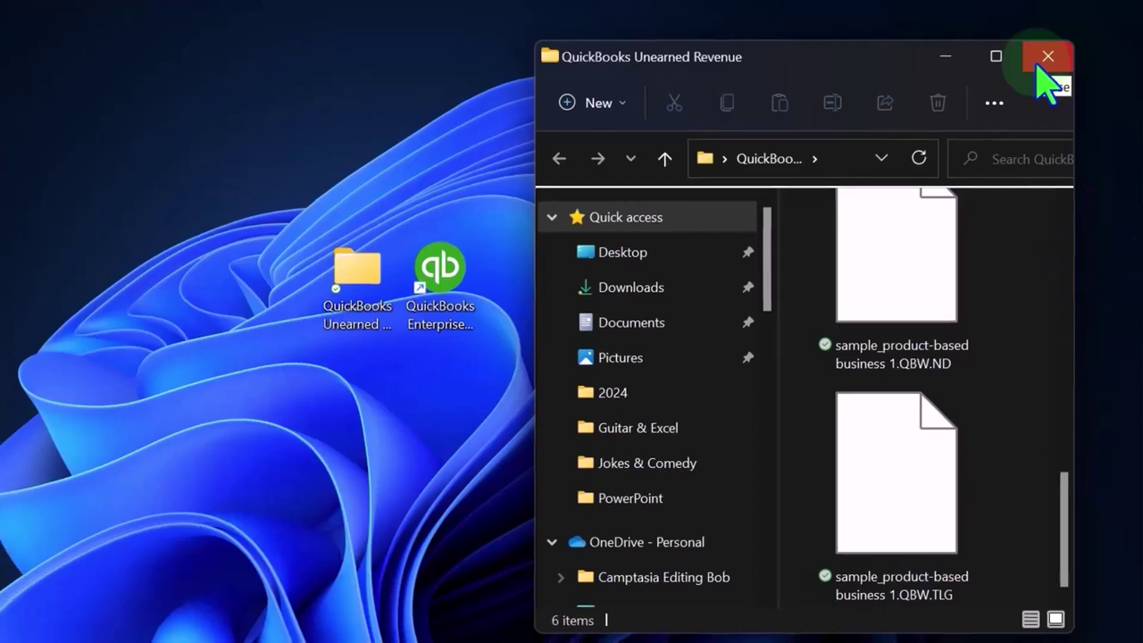
{"action": "left_click", "coordinate": [1041, 61]}
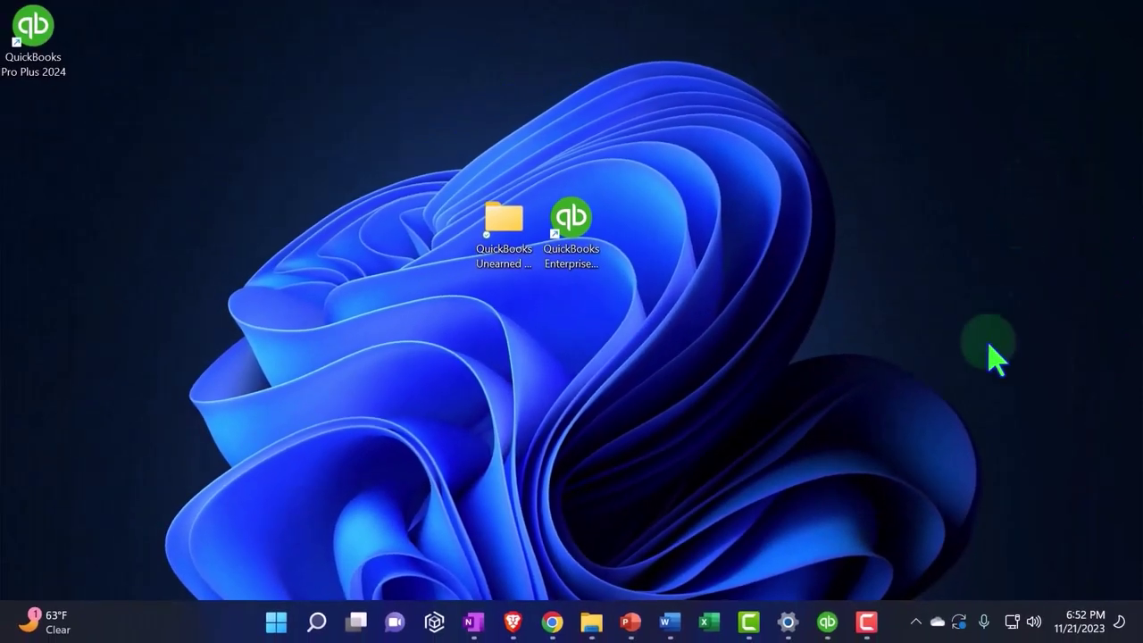
- Open the existing company file sample_product-based business 1 in QuickBooks and acknowledge the sample file notice
{"action": "left_click", "coordinate": [827, 623]}
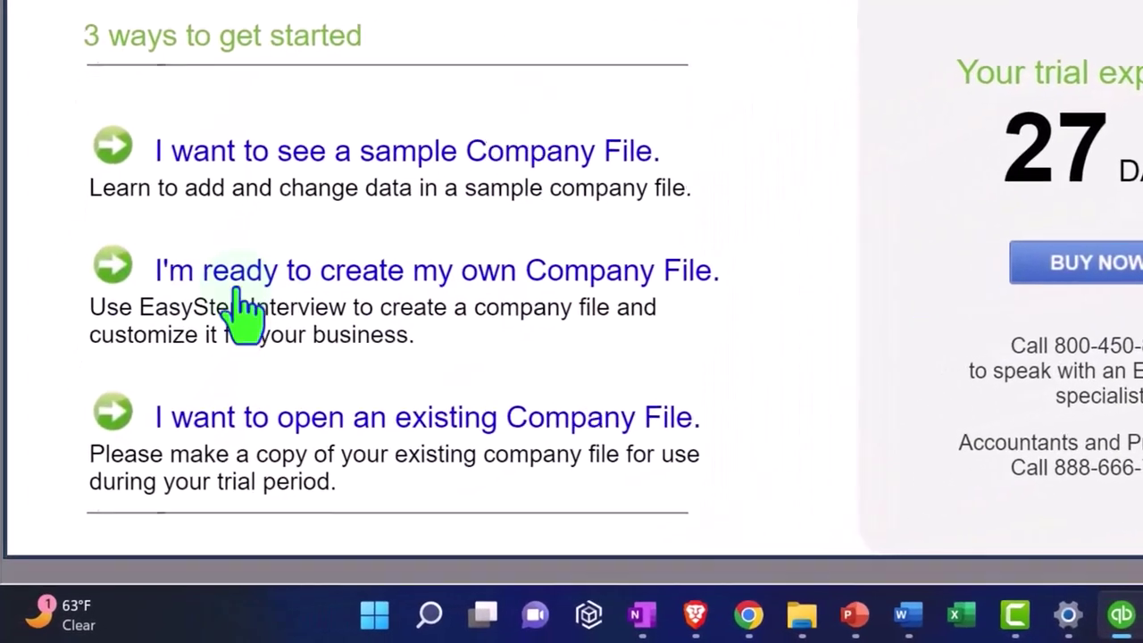
{"action": "left_click", "coordinate": [355, 275]}
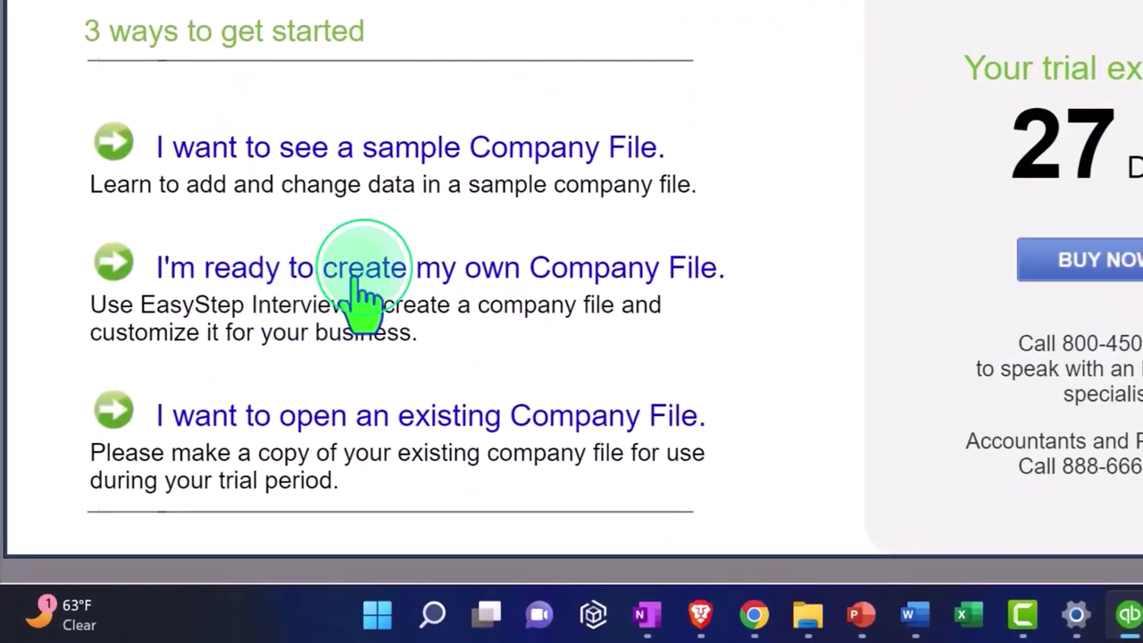
{"action": "left_click", "coordinate": [497, 427]}
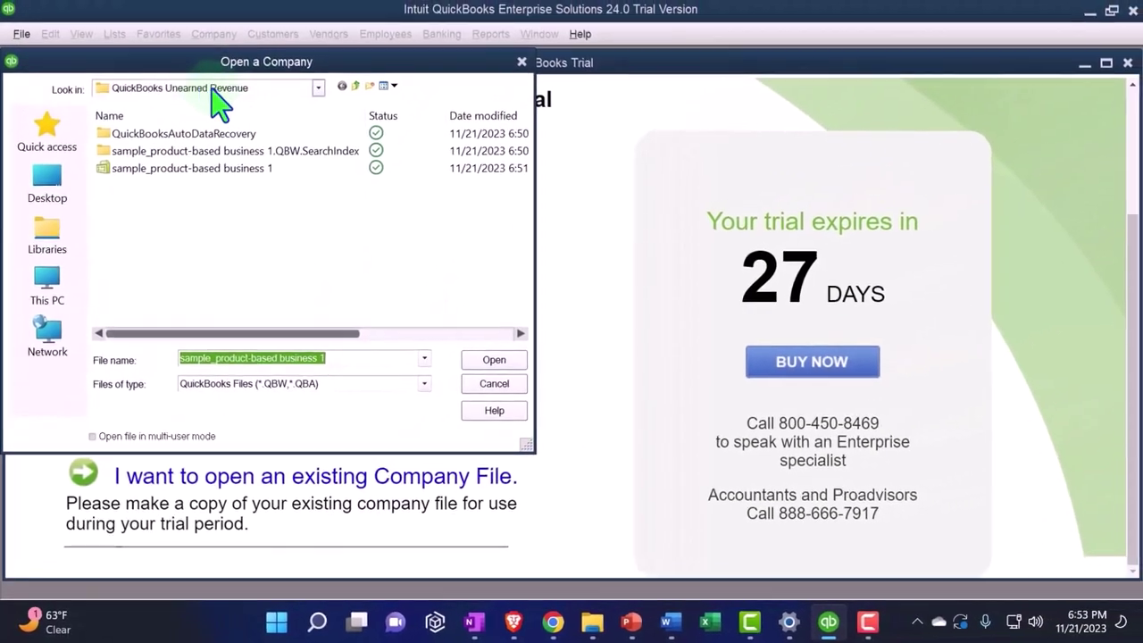
{"action": "double_click", "coordinate": [194, 170]}
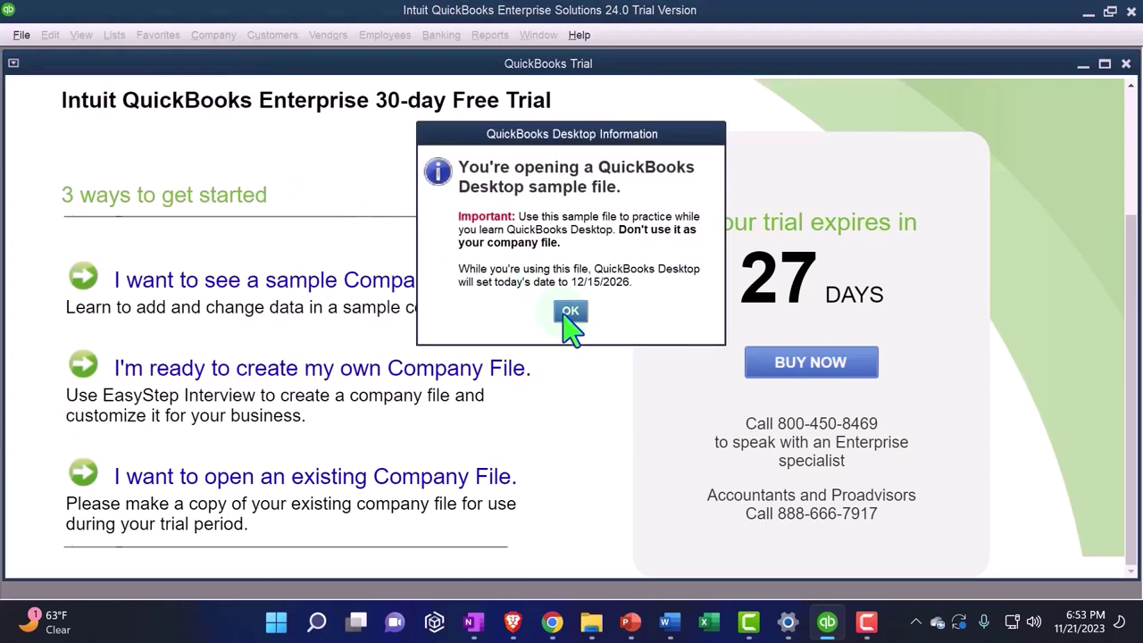
{"action": "left_click", "coordinate": [570, 313]}
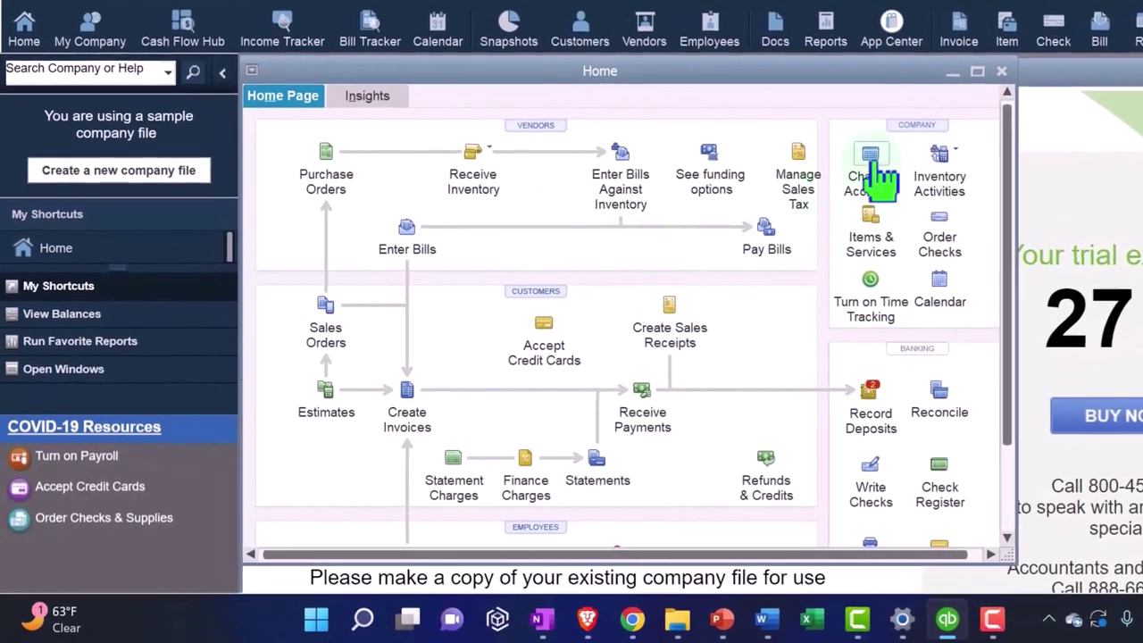
- Maximize the Home window and switch the layout to Top Icon Bar
{"action": "left_click", "coordinate": [978, 72]}
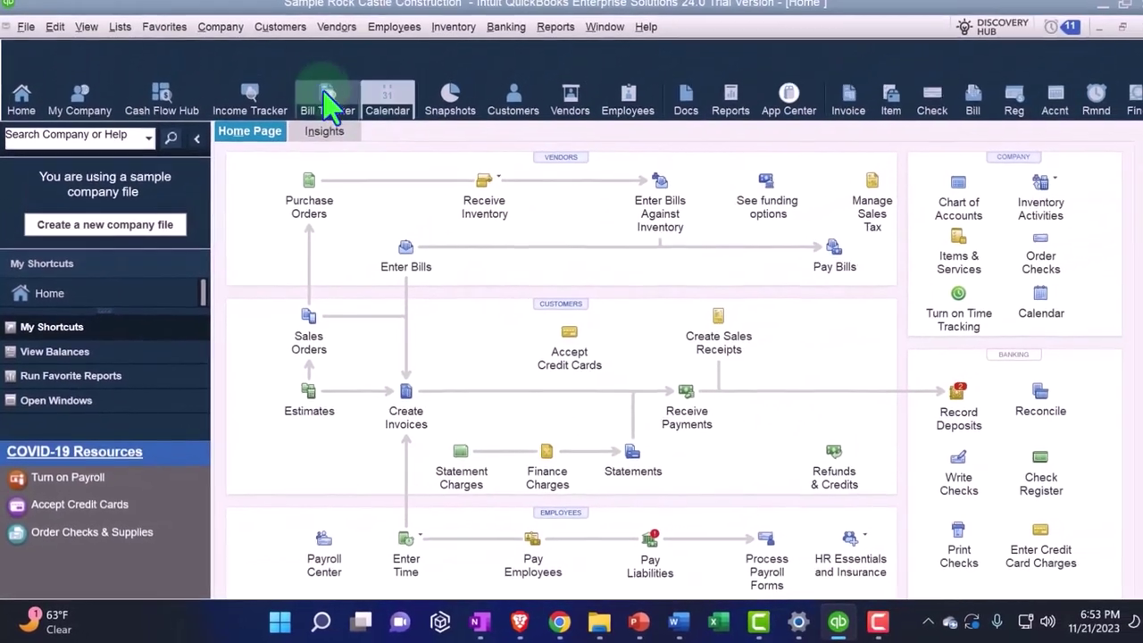
{"action": "left_click", "coordinate": [86, 27]}
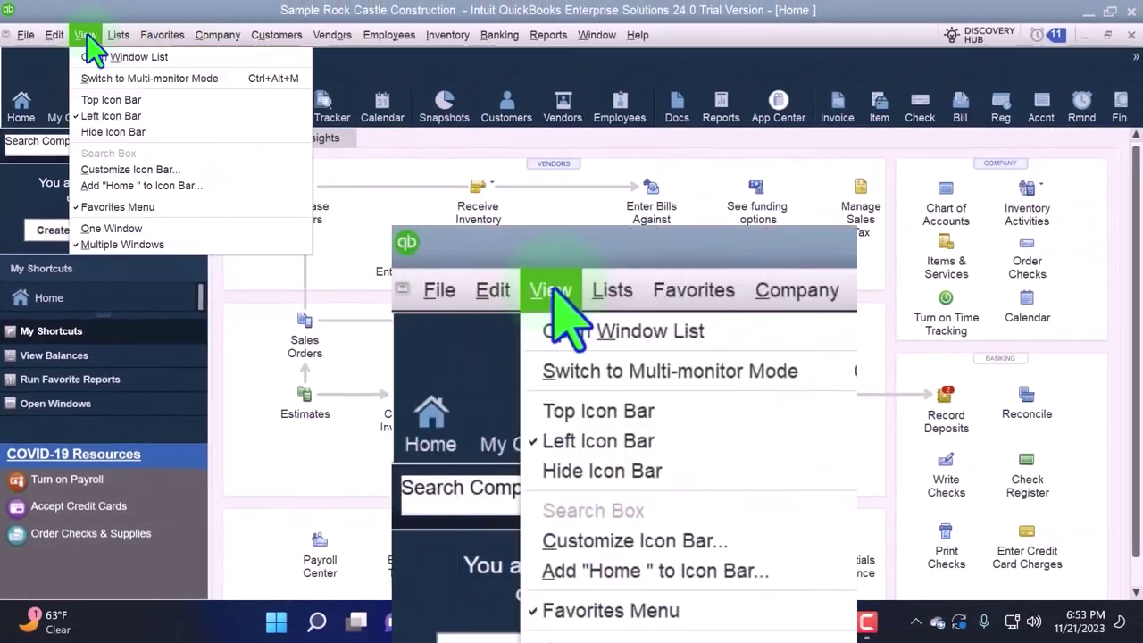
{"action": "left_click", "coordinate": [108, 102]}
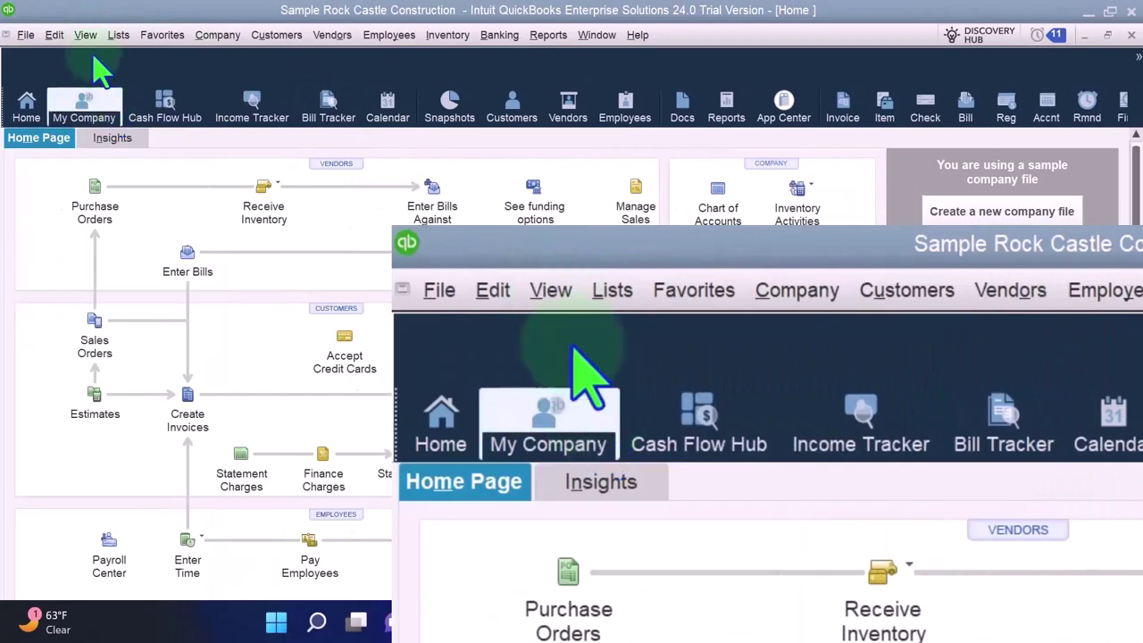
- Hide the icon bar and show the Open Window List beside the home page
{"action": "left_click", "coordinate": [86, 35]}
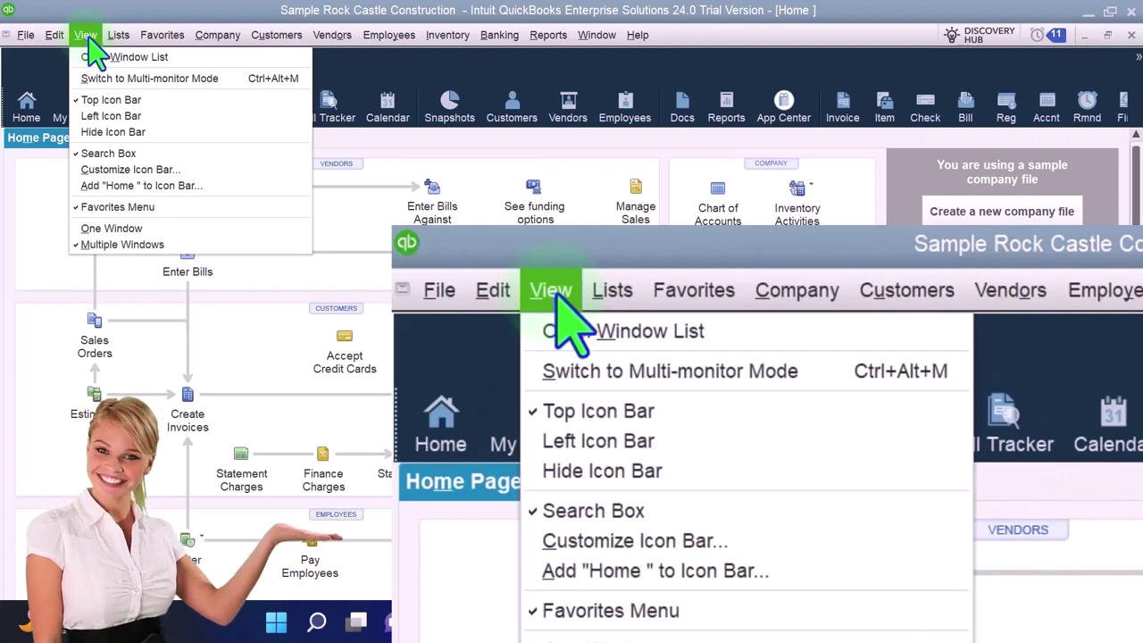
{"action": "left_click", "coordinate": [131, 136]}
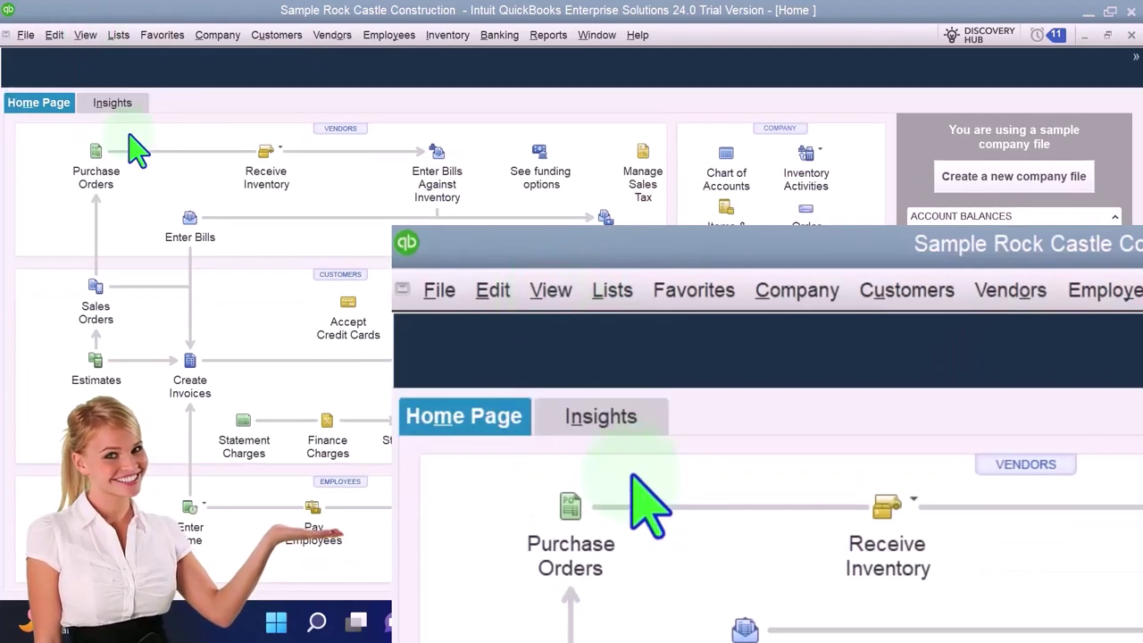
{"action": "left_click", "coordinate": [88, 38]}
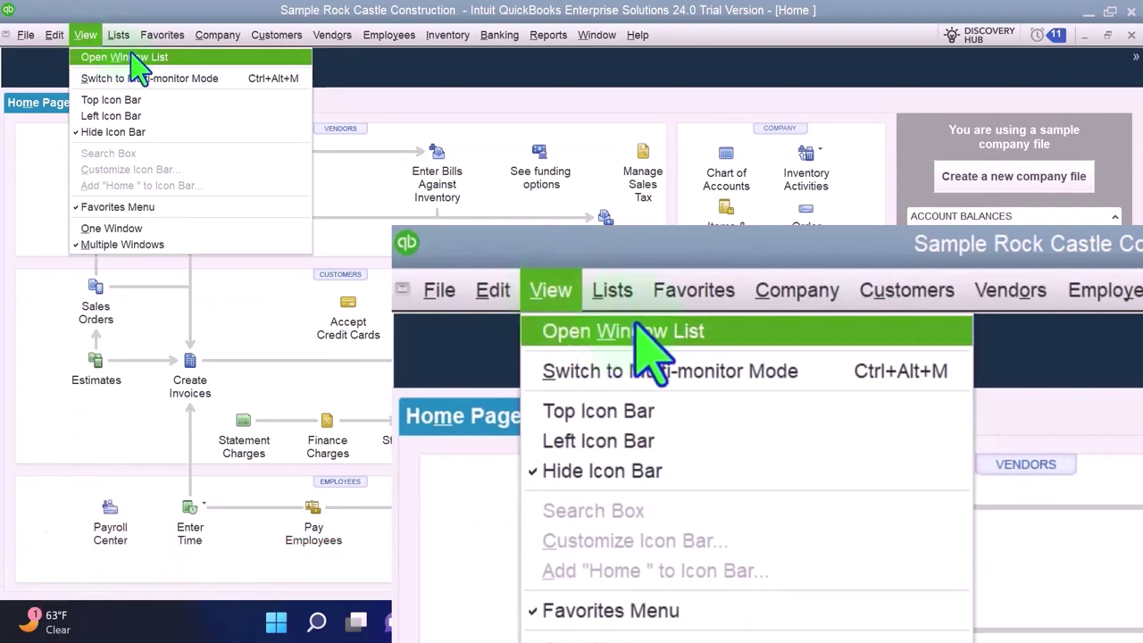
{"action": "left_click", "coordinate": [124, 56]}
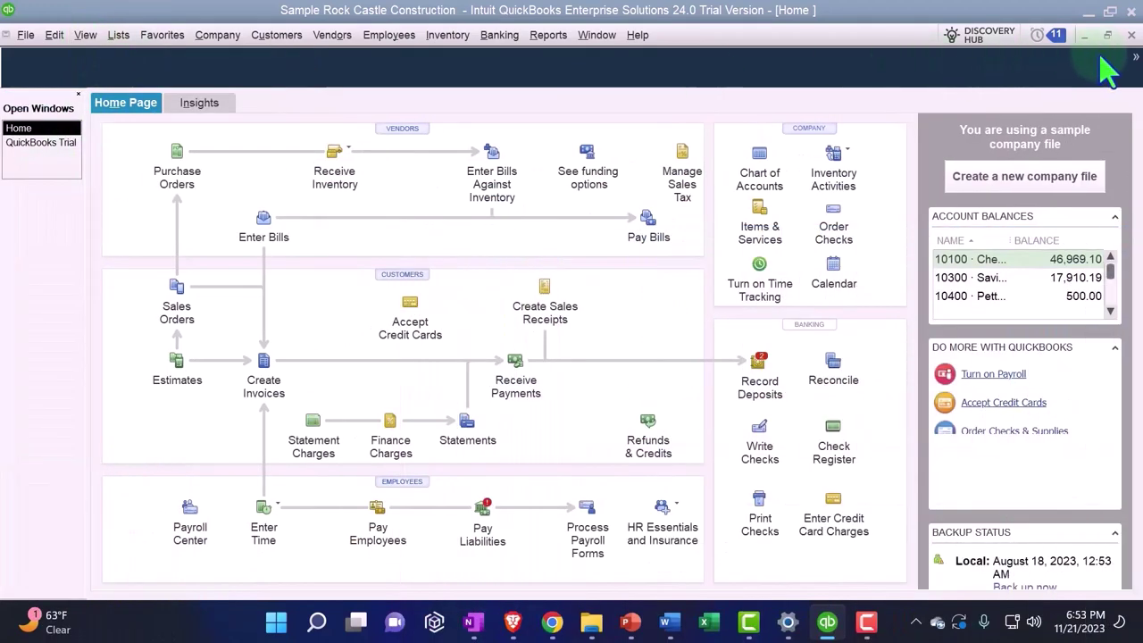
- Close the QuickBooks Trial window after viewing it, and maximize the Home window to fill the workspace
{"action": "left_click", "coordinate": [1109, 37]}
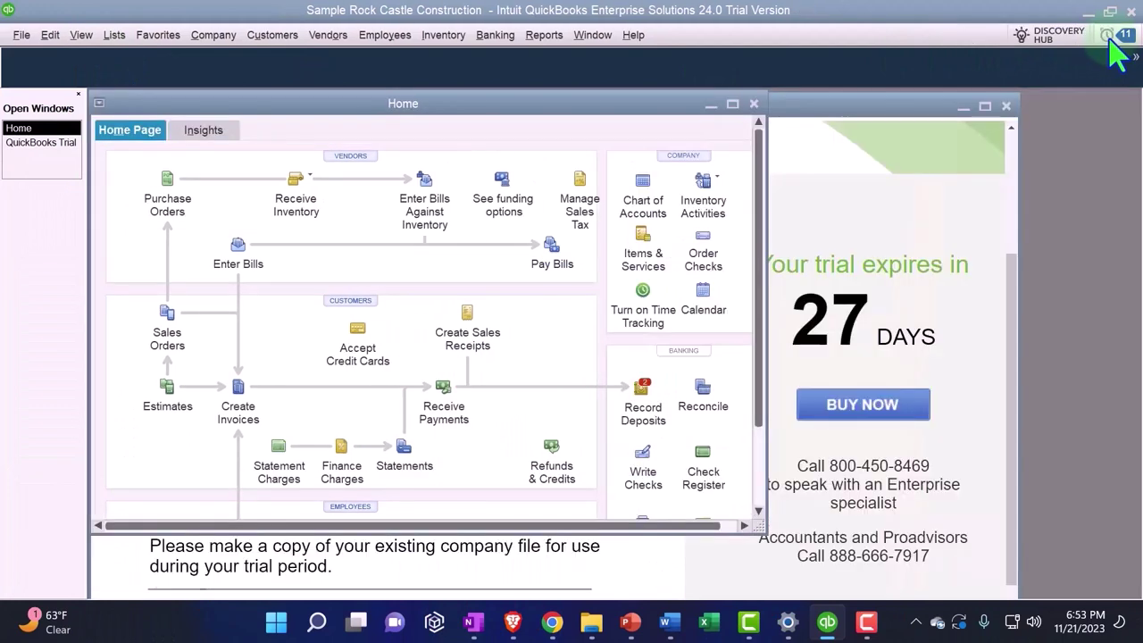
{"action": "left_click", "coordinate": [985, 106]}
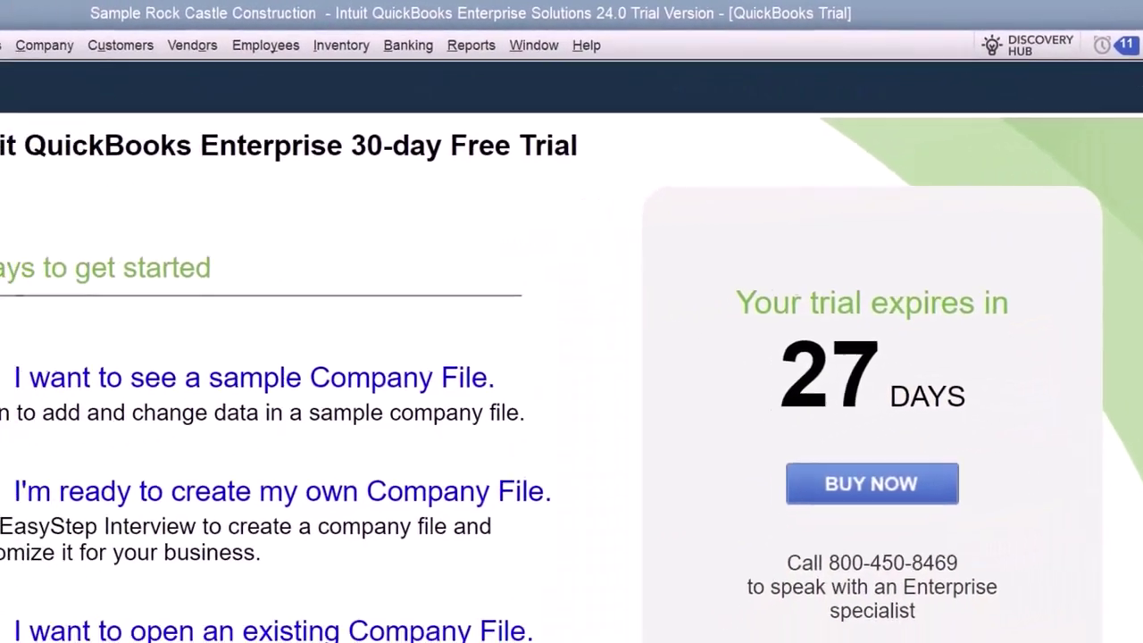
{"action": "left_click", "coordinate": [29, 165]}
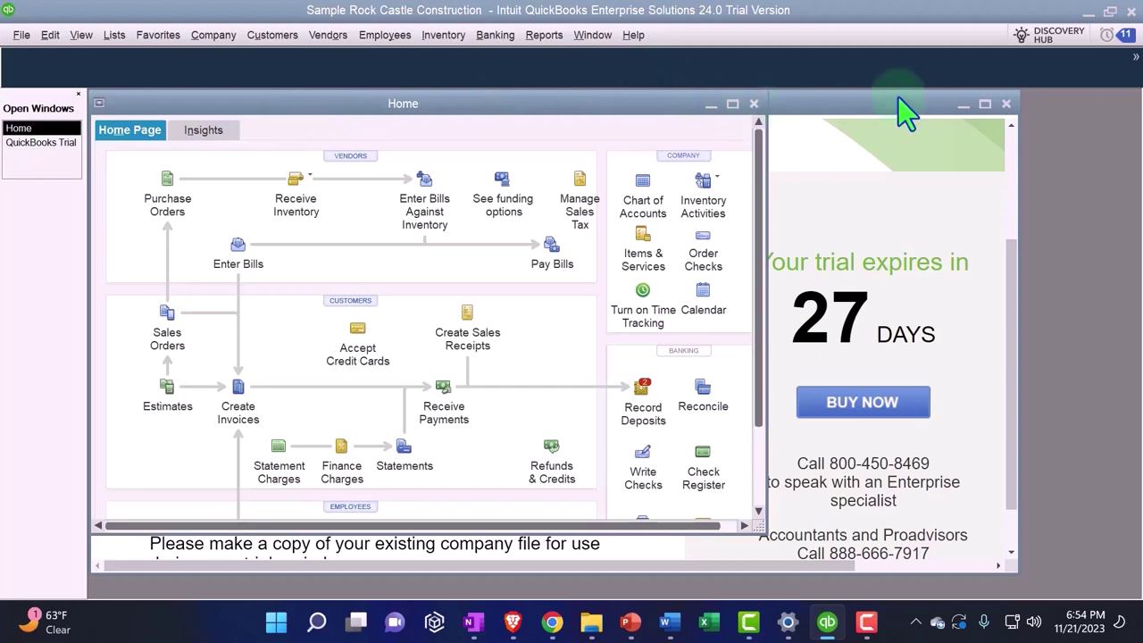
{"action": "left_click", "coordinate": [1006, 105]}
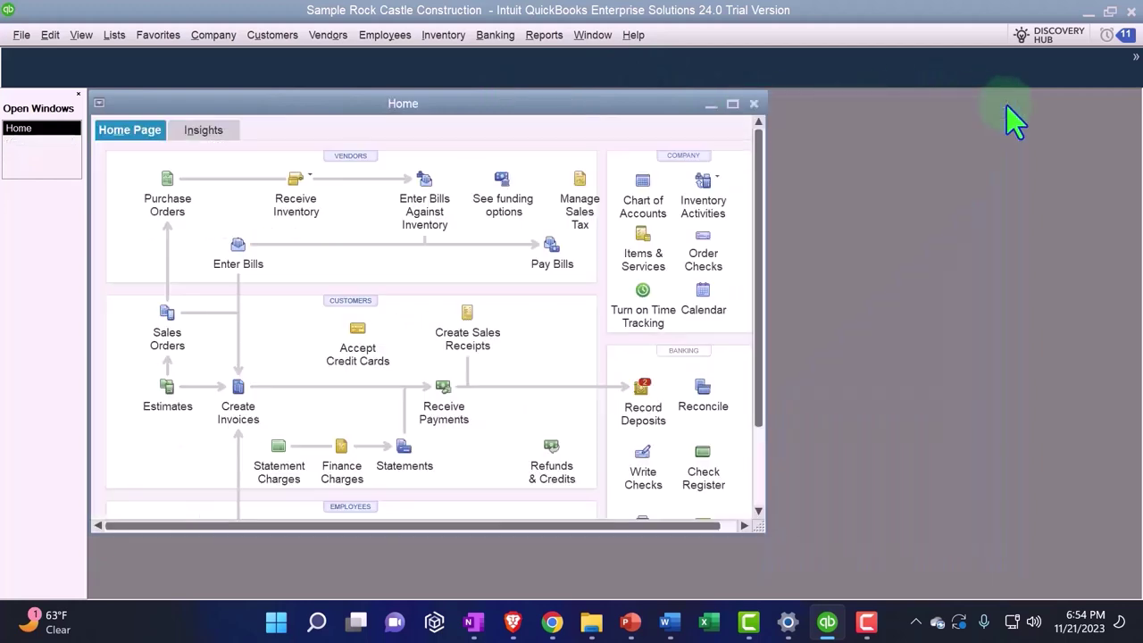
{"action": "left_click", "coordinate": [733, 105]}
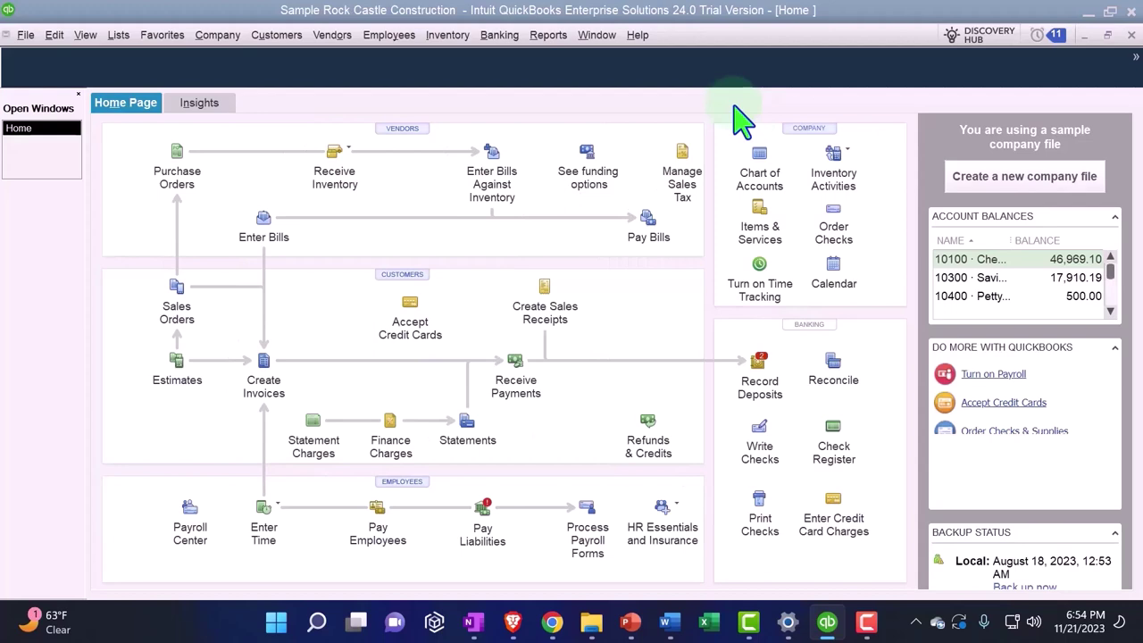
- Switch to the Windows display settings, set the scale to 100% (Recommended), and return to QuickBooks to view the home page
{"action": "left_click", "coordinate": [788, 628]}
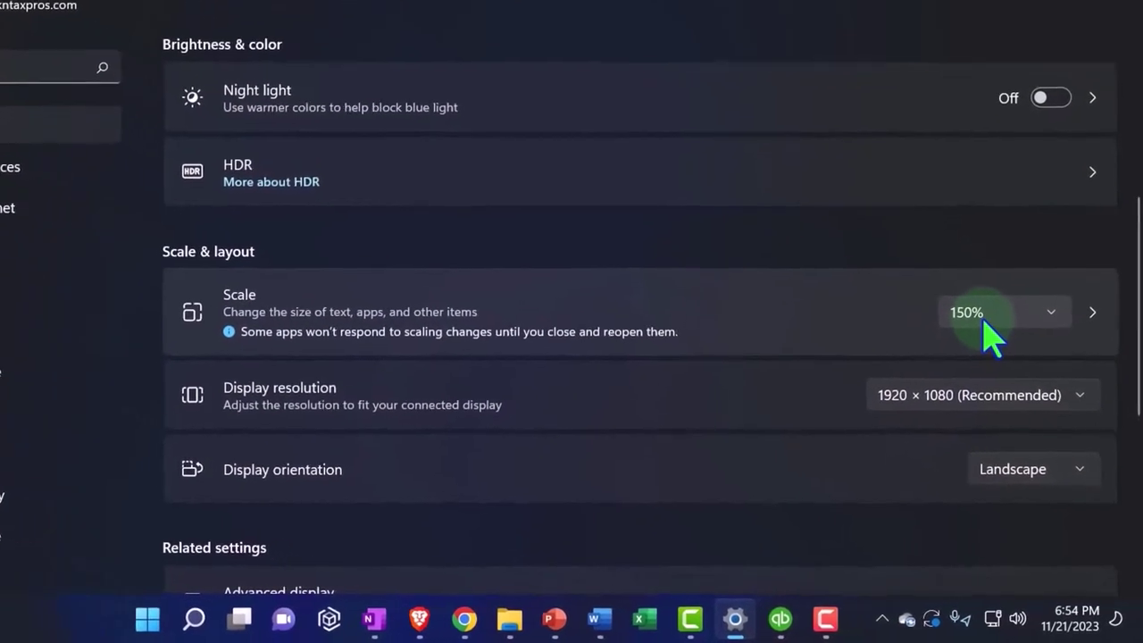
{"action": "left_click", "coordinate": [1009, 318]}
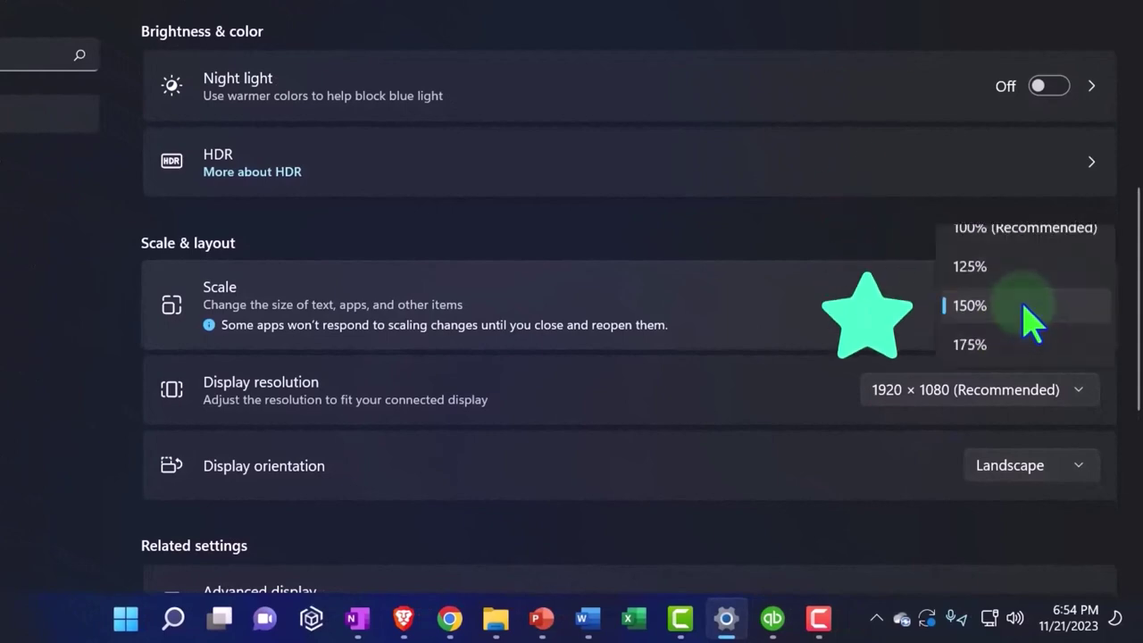
{"action": "left_click", "coordinate": [982, 228]}
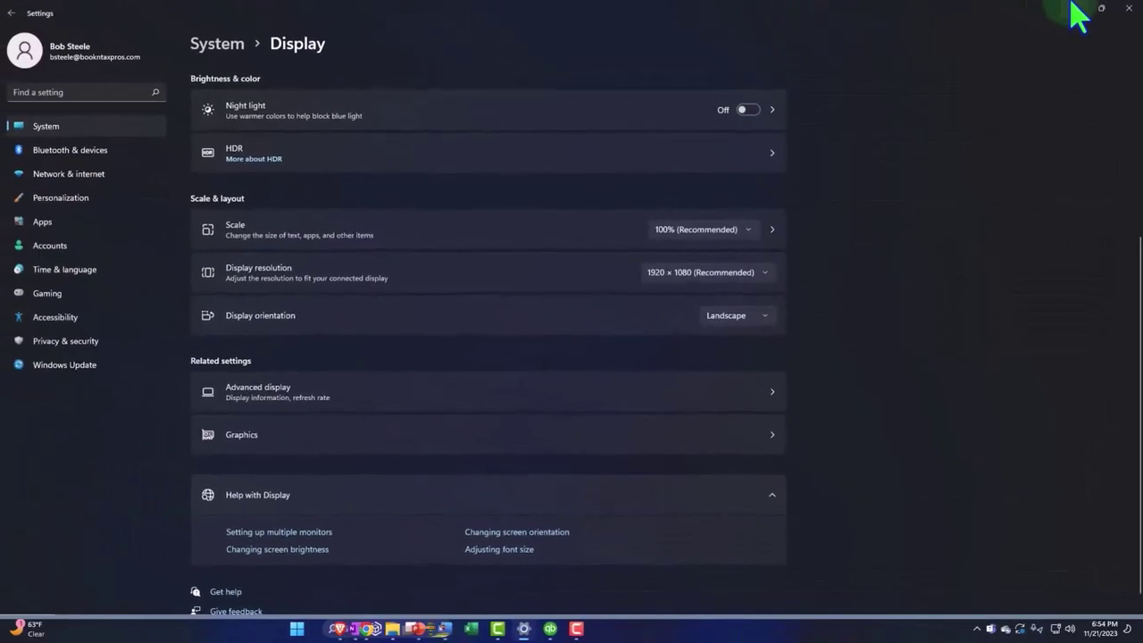
{"action": "left_click", "coordinate": [1062, 33]}
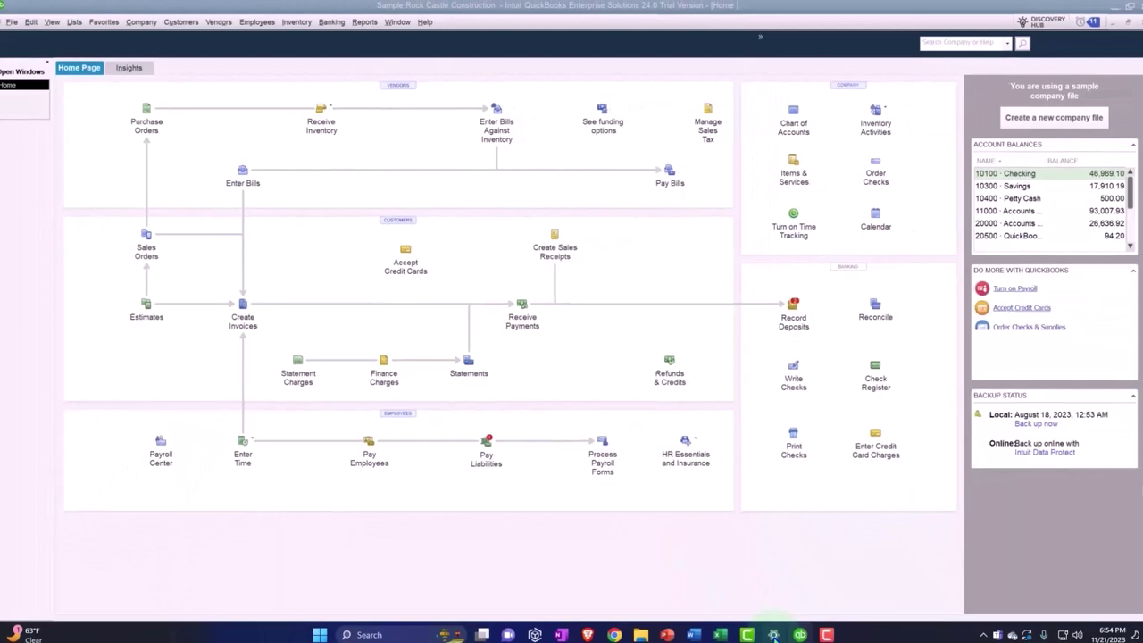
- Set the Windows display scale to 125% and return to the QuickBooks home page
{"action": "left_click", "coordinate": [769, 628]}
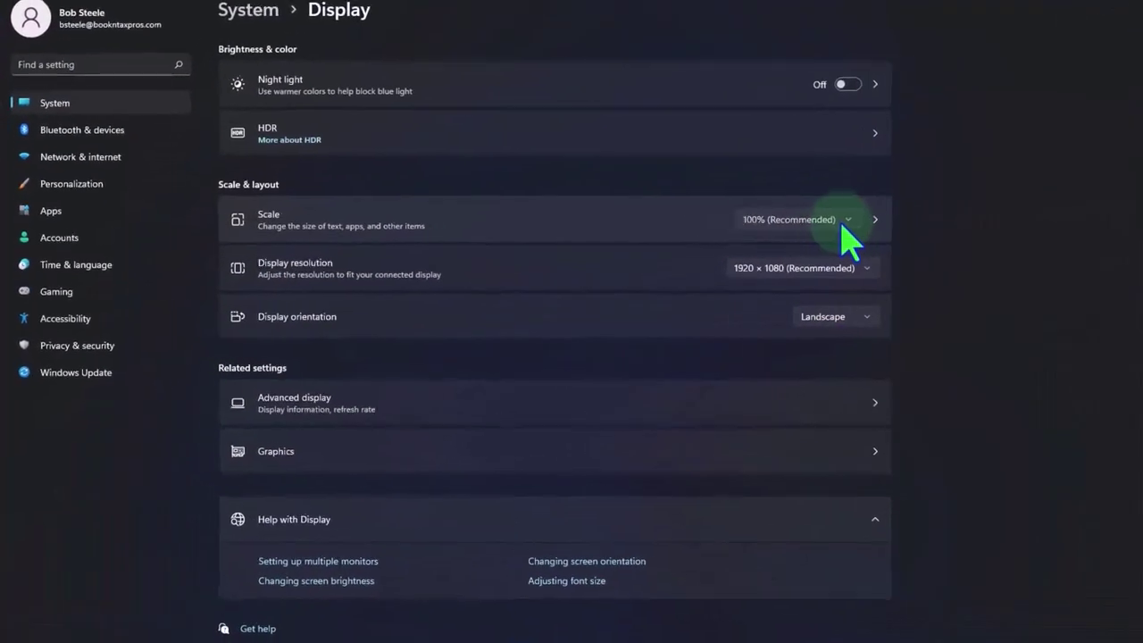
{"action": "left_click", "coordinate": [741, 231]}
{"action": "left_click", "coordinate": [928, 235]}
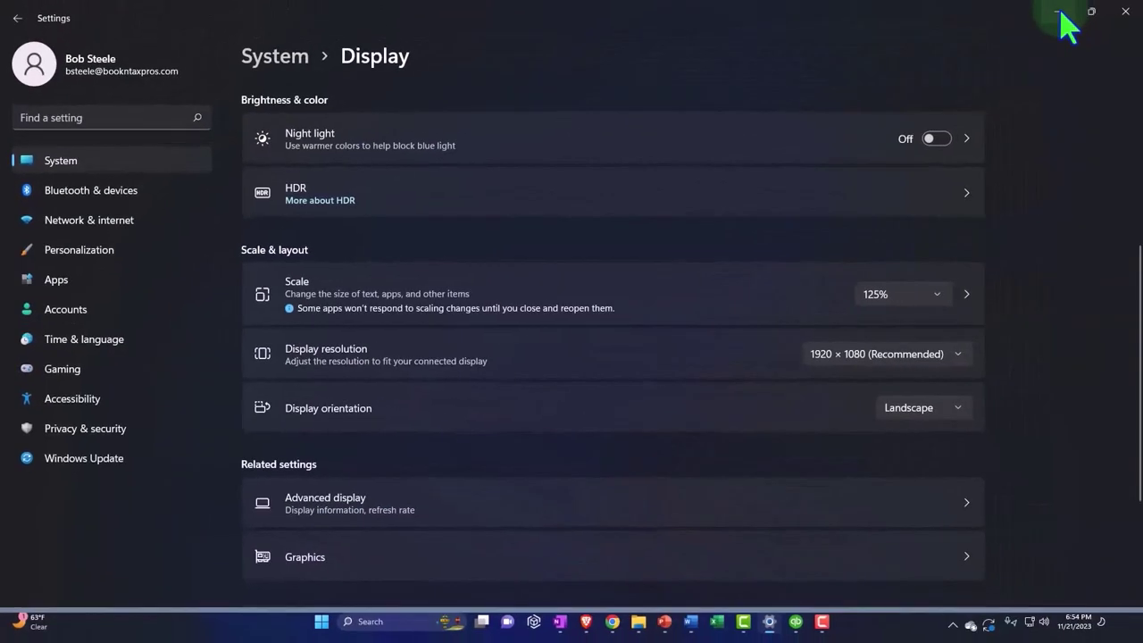
{"action": "left_click", "coordinate": [1057, 12]}
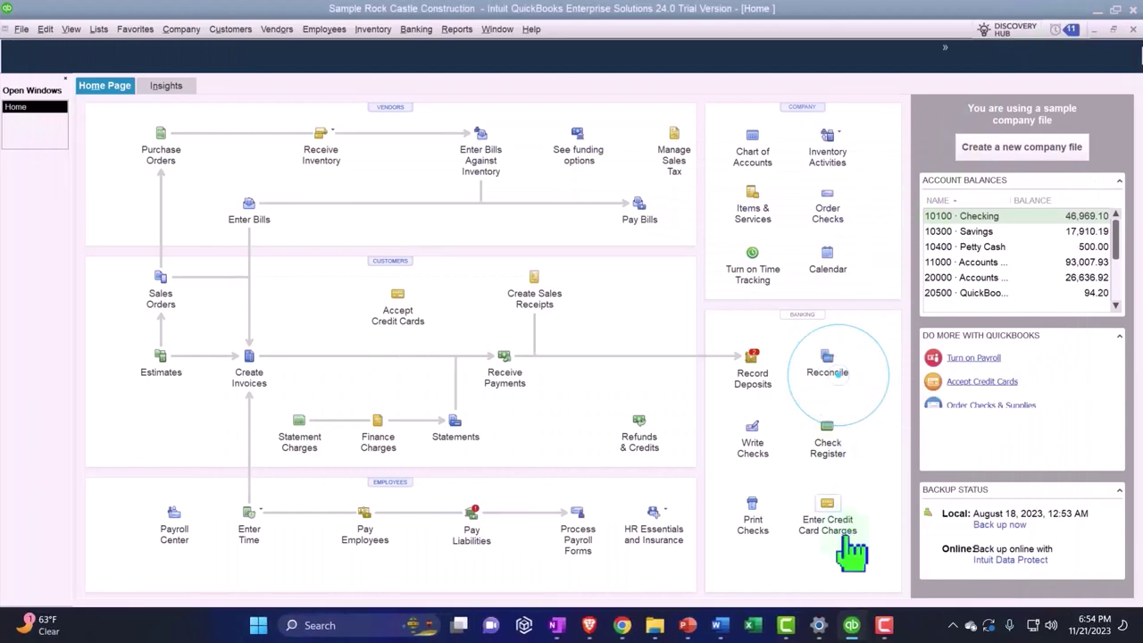
- Set the Windows display scale to 150% and minimize the settings to get back to QuickBooks
{"action": "mouse_move", "coordinate": [818, 628]}
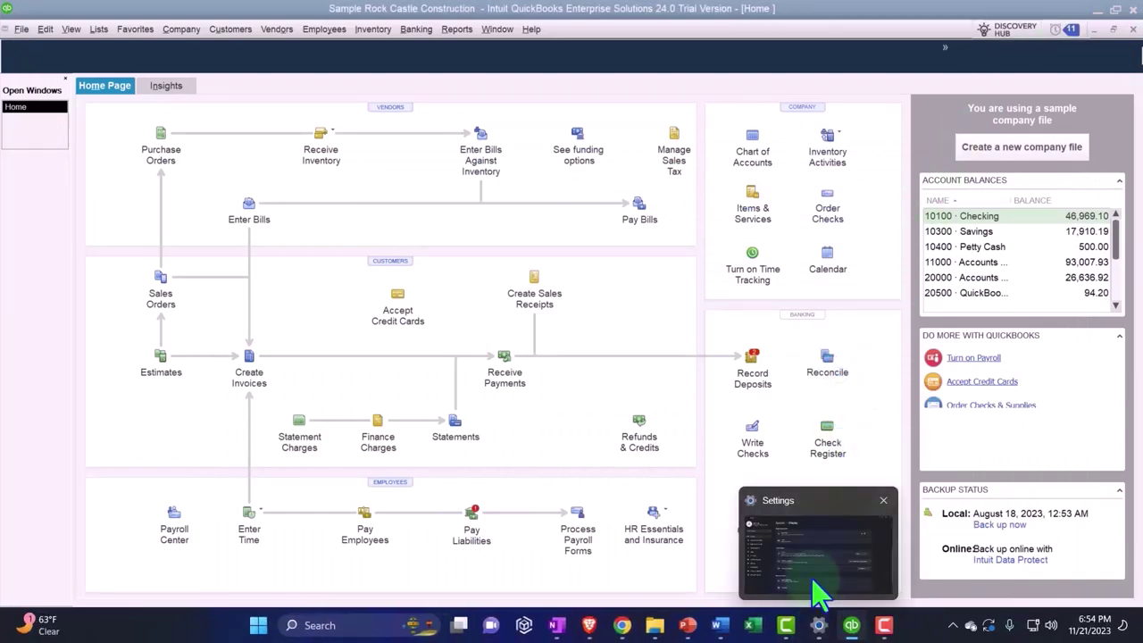
{"action": "left_click", "coordinate": [817, 597]}
{"action": "left_click", "coordinate": [911, 298]}
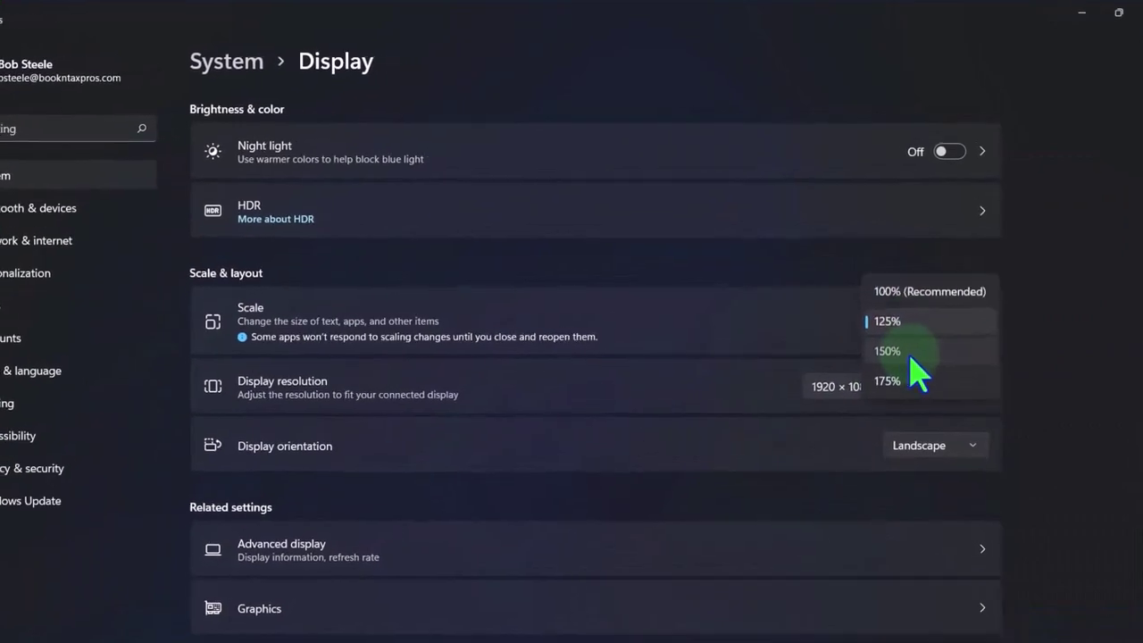
{"action": "left_click", "coordinate": [905, 331]}
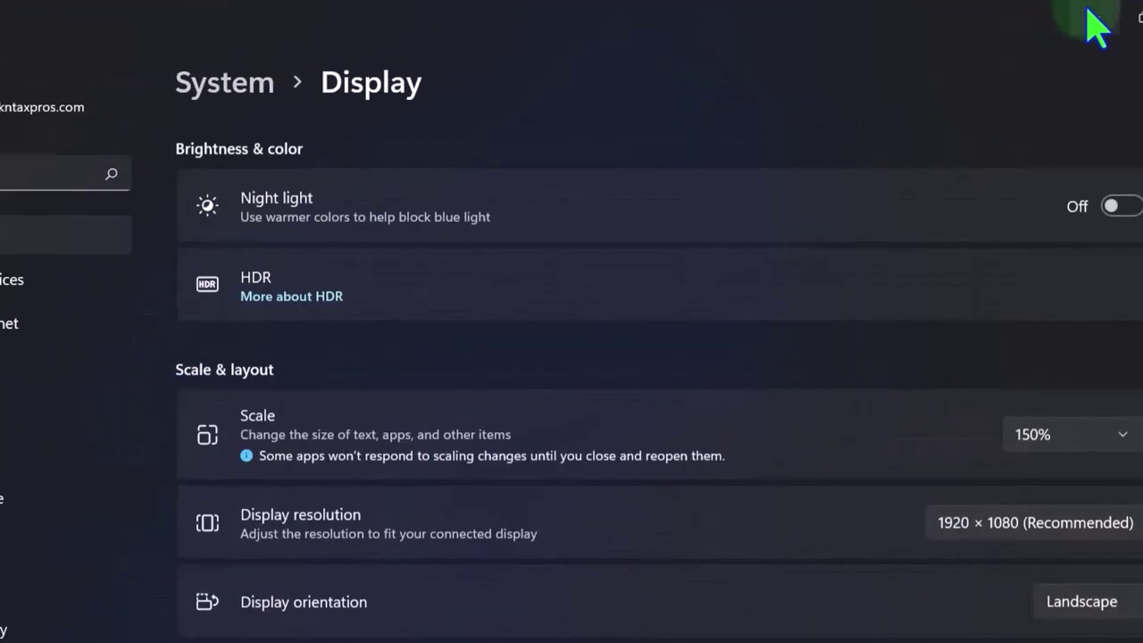
{"action": "left_click", "coordinate": [1088, 12]}
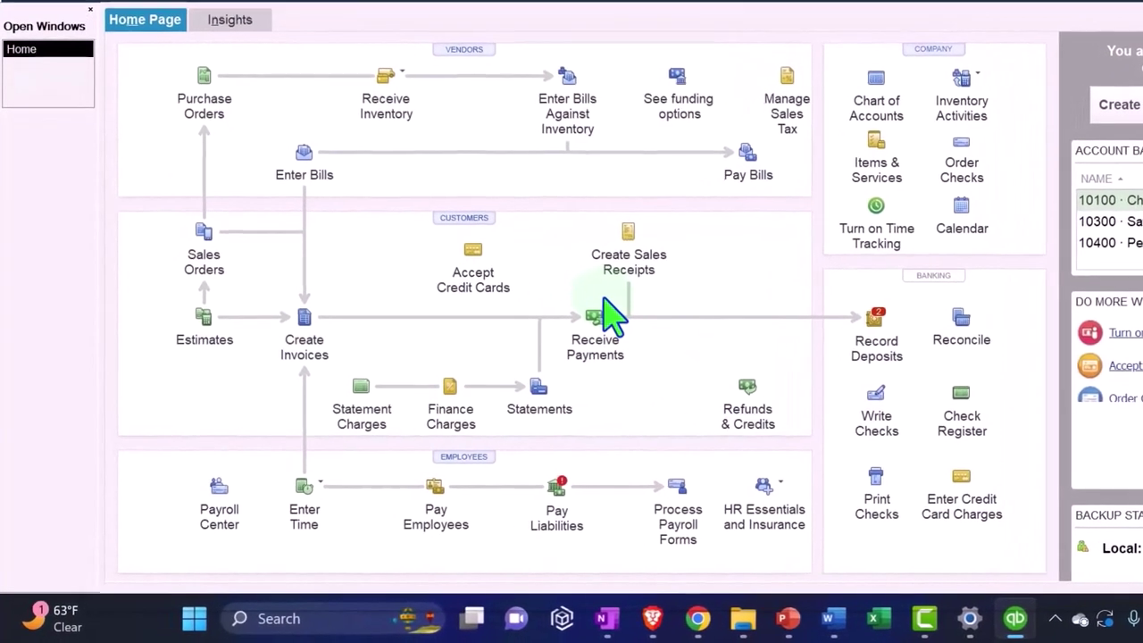
- Open the Chart of Accounts, look through its accounts down to the non-posting ones, and postpone the cash flow hub offer
{"action": "left_click", "coordinate": [609, 313]}
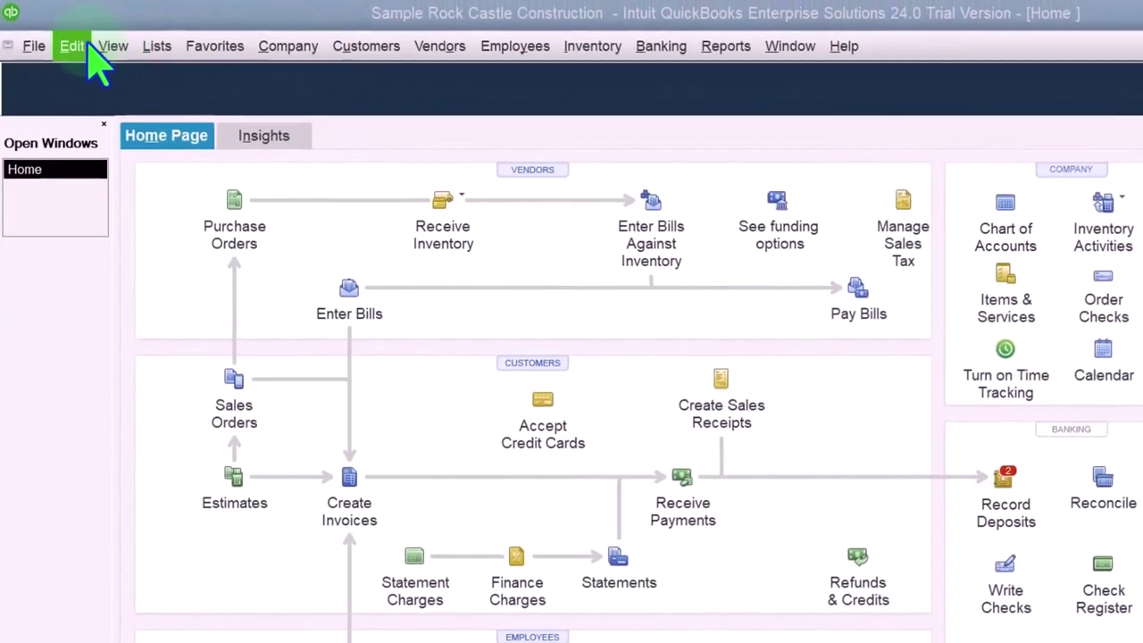
{"action": "left_click", "coordinate": [72, 45]}
{"action": "left_click", "coordinate": [77, 45]}
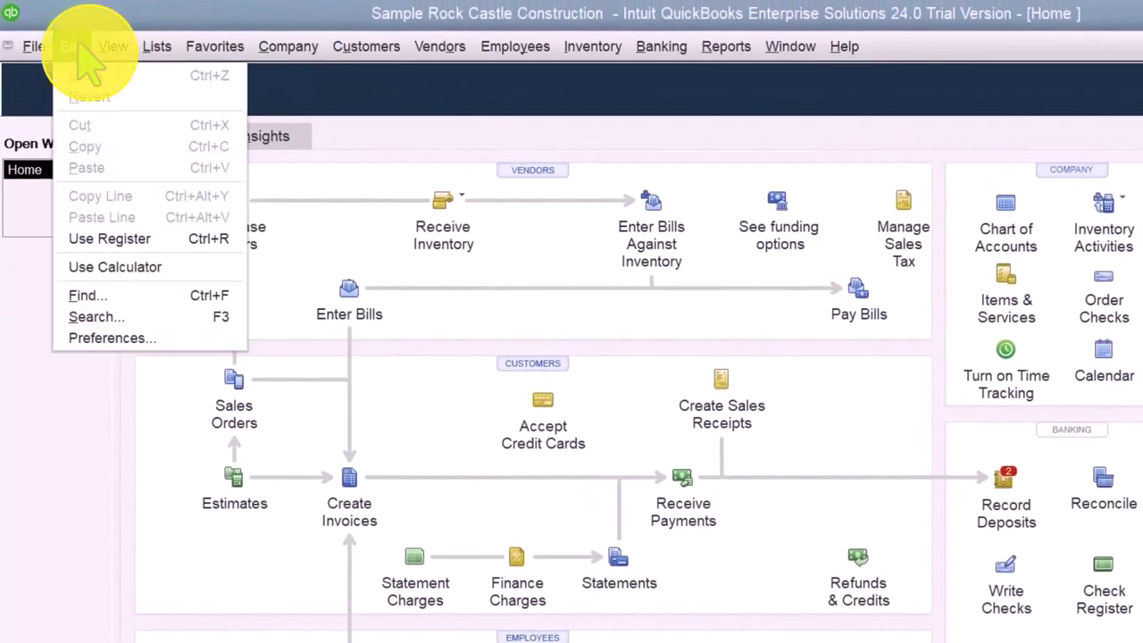
{"action": "left_click", "coordinate": [154, 45]}
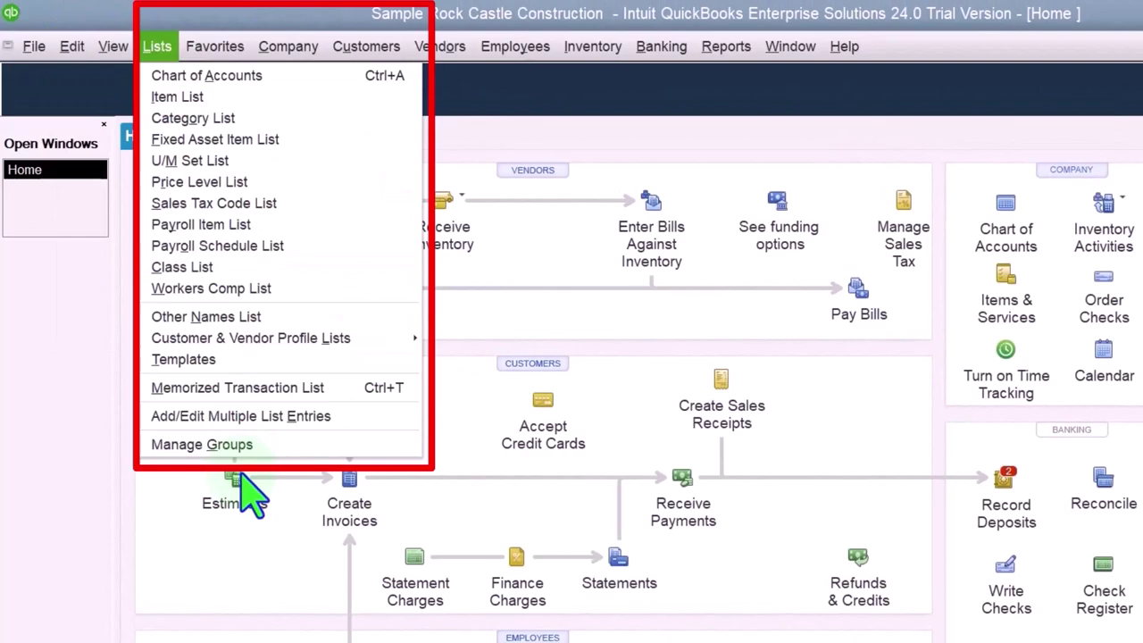
{"action": "left_click", "coordinate": [219, 77]}
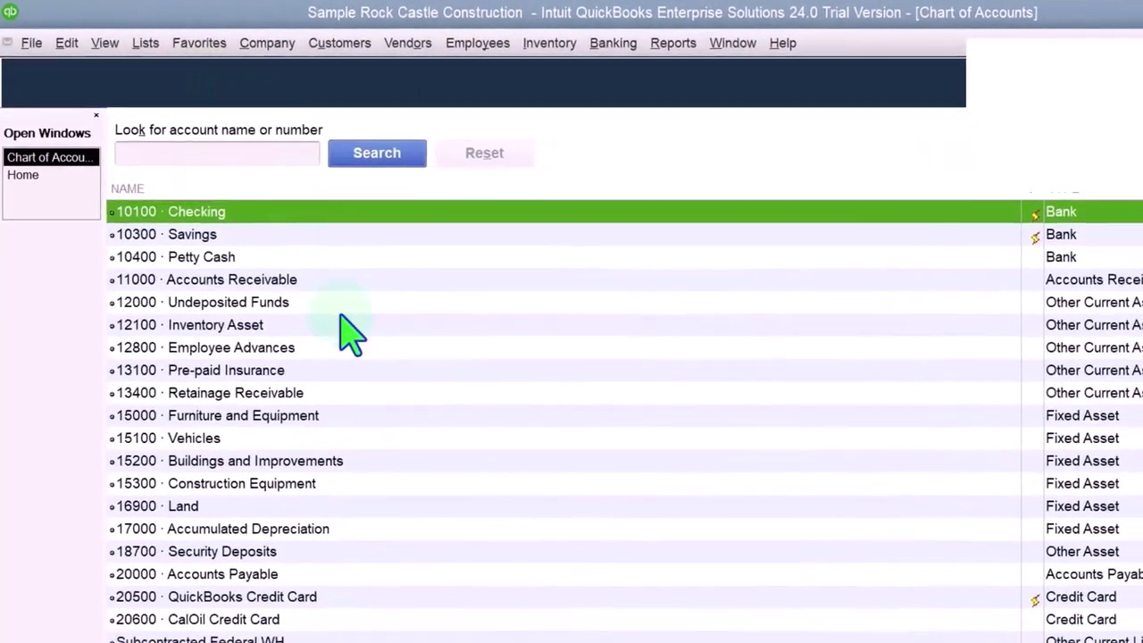
{"action": "scroll", "coordinate": [420, 447], "scroll_direction": "down", "scroll_amount": 15}
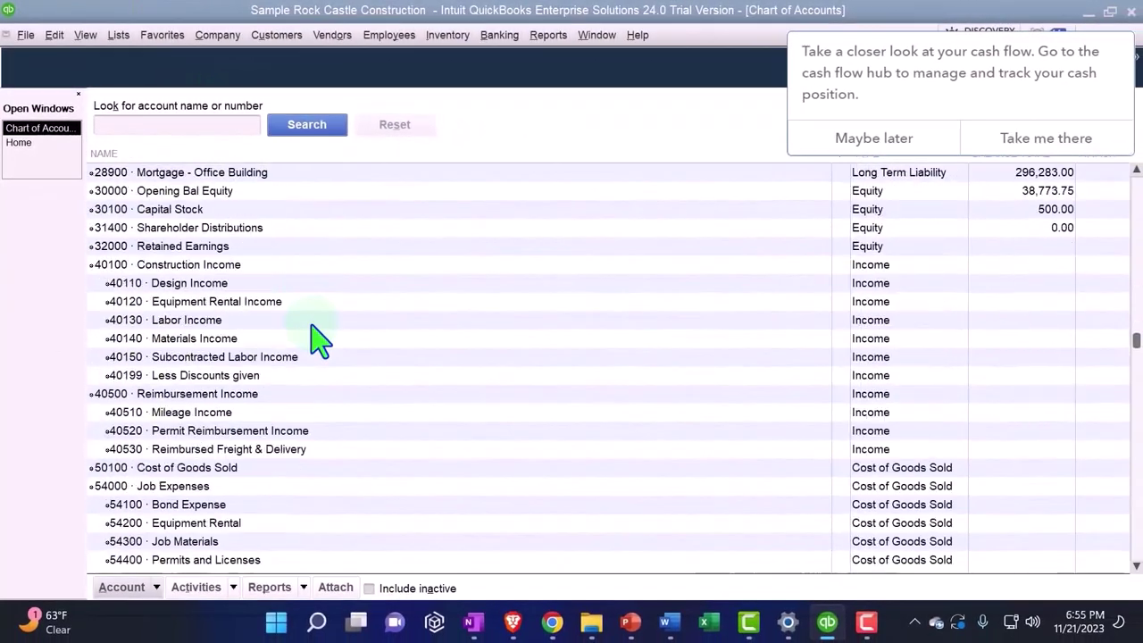
{"action": "scroll", "coordinate": [320, 339], "scroll_direction": "down", "scroll_amount": 15}
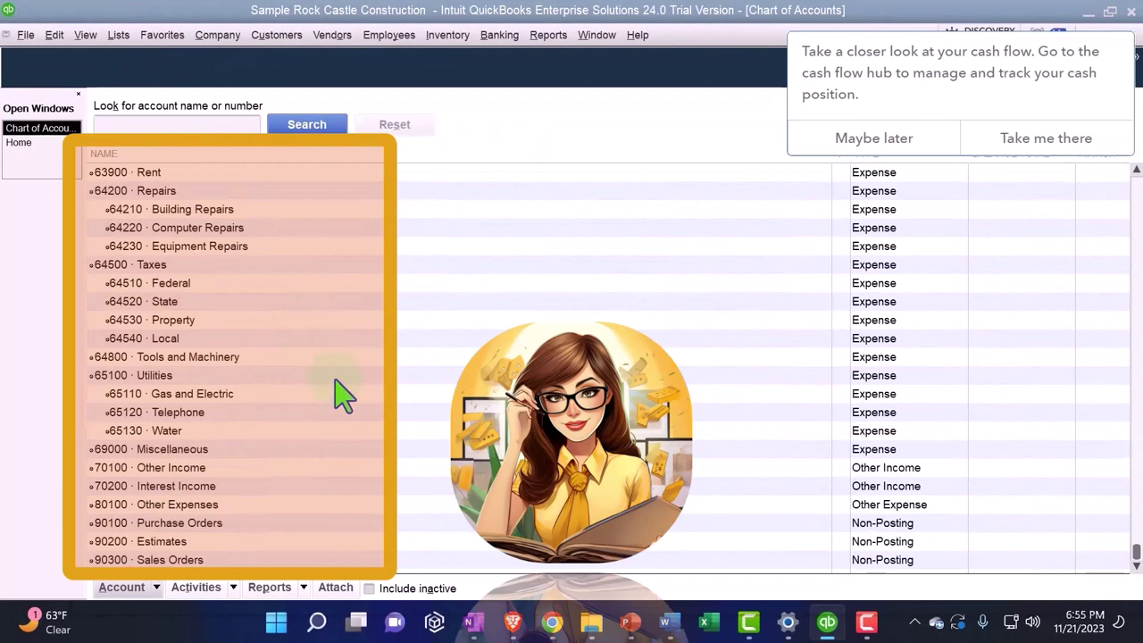
{"action": "left_click", "coordinate": [844, 139]}
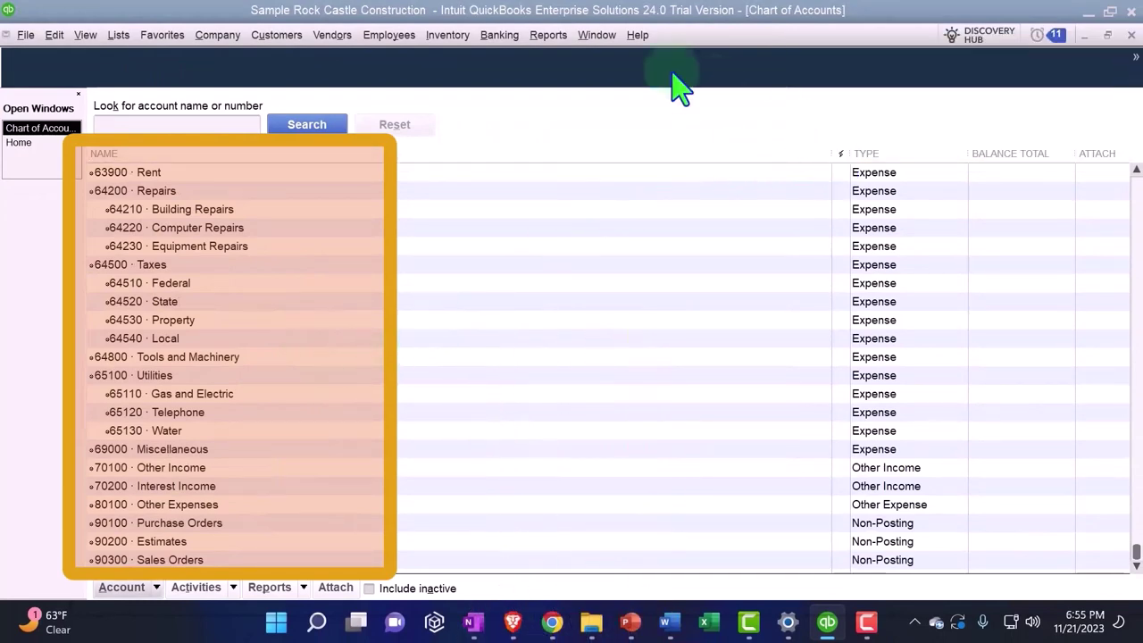
- Open the Profit & Loss Standard report from the Company & Financial reports
{"action": "left_click", "coordinate": [547, 35]}
{"action": "mouse_move", "coordinate": [595, 242]}
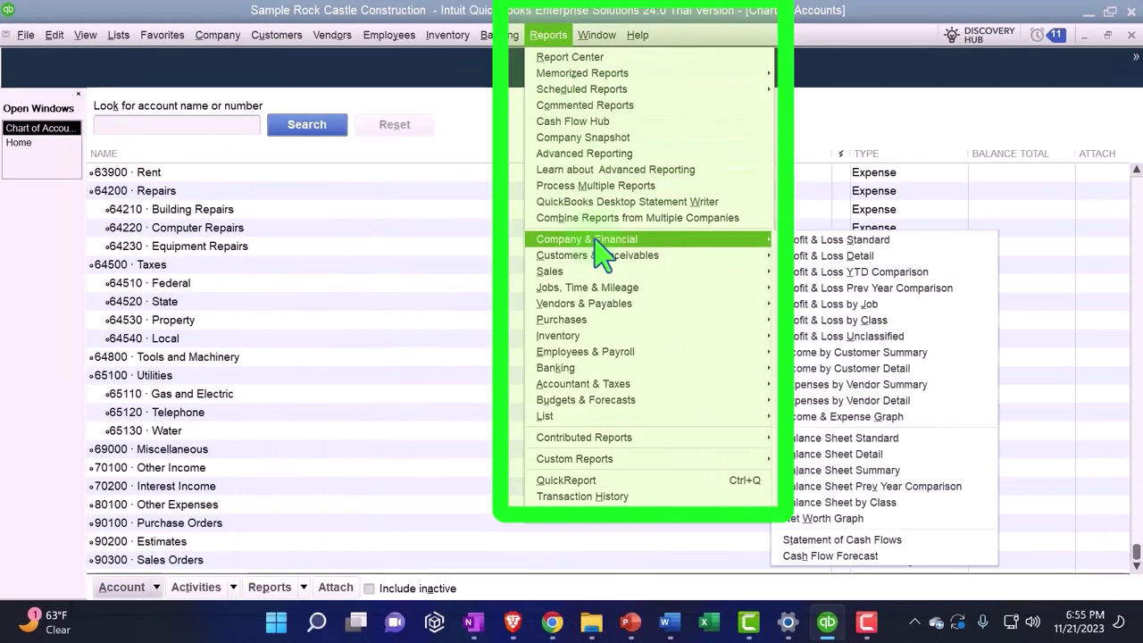
{"action": "left_click", "coordinate": [835, 242]}
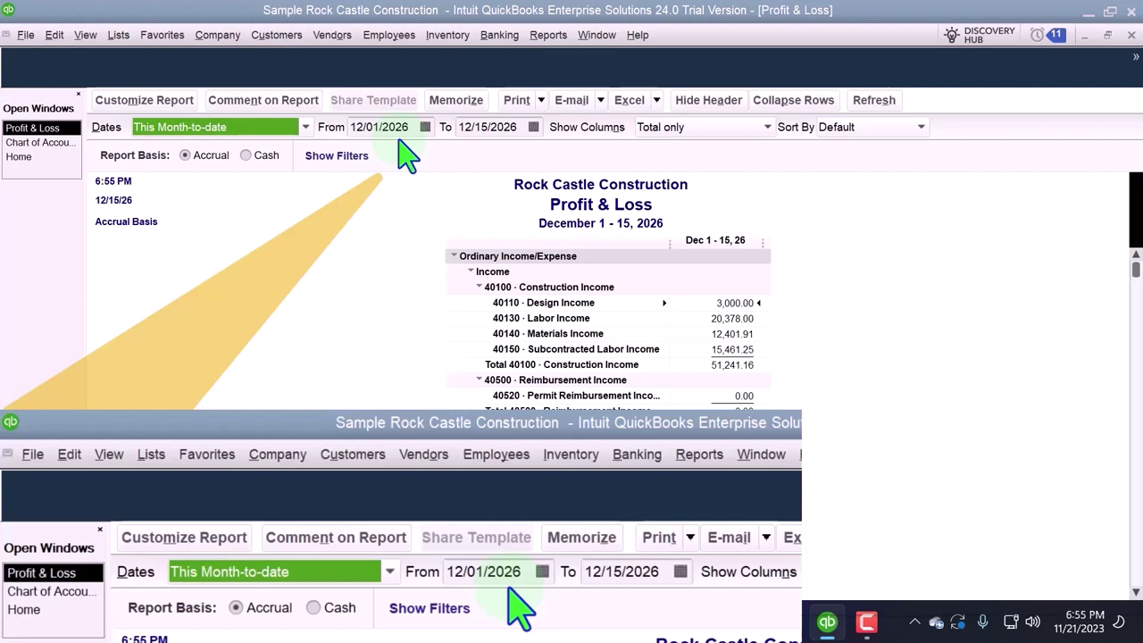
- Open a second Profit & Loss Standard report alongside the first one
{"action": "left_click", "coordinate": [547, 35]}
{"action": "mouse_move", "coordinate": [643, 239]}
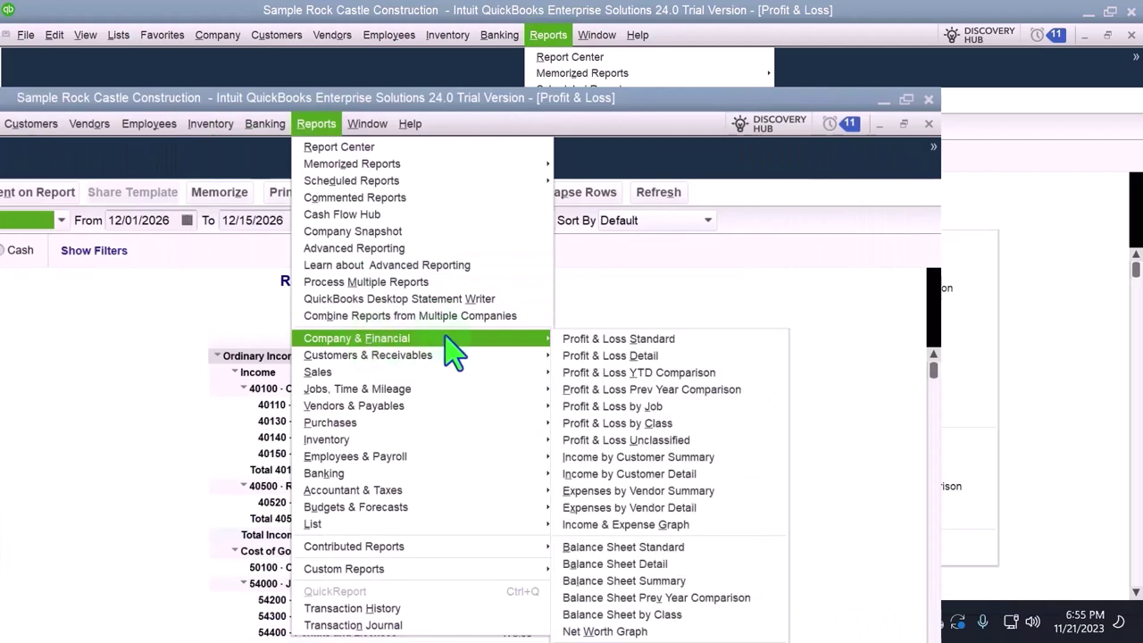
{"action": "left_click", "coordinate": [587, 342]}
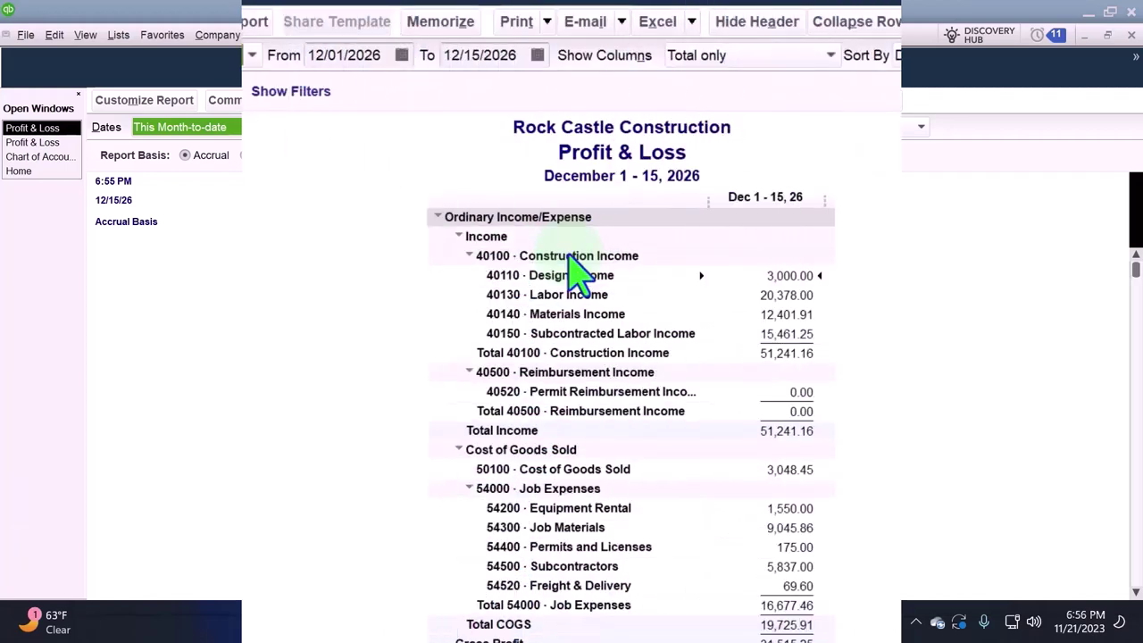
- Set the Profit & Loss report's date range from 01/01/2027 to 12/31/2027, and return to the Home page
{"action": "key", "text": "Tab"}
{"action": "type", "text": "0"}
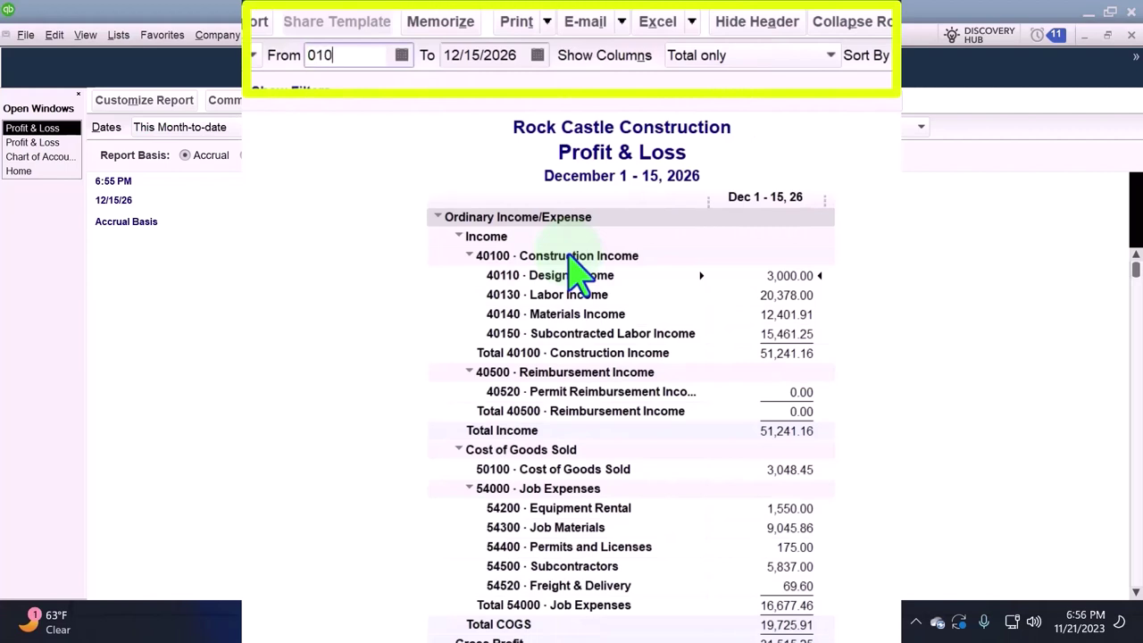
{"action": "type", "text": "1/01/2027"}
{"action": "key", "text": "Tab"}
{"action": "type", "text": "1"}
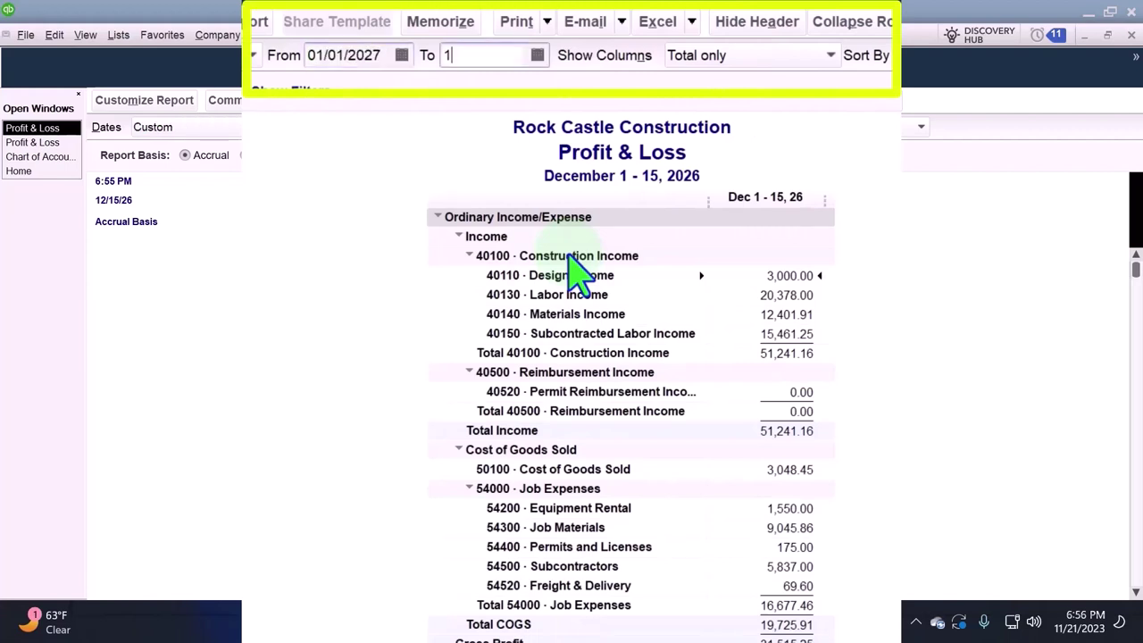
{"action": "type", "text": "2/31/2027"}
{"action": "key", "text": "Tab"}
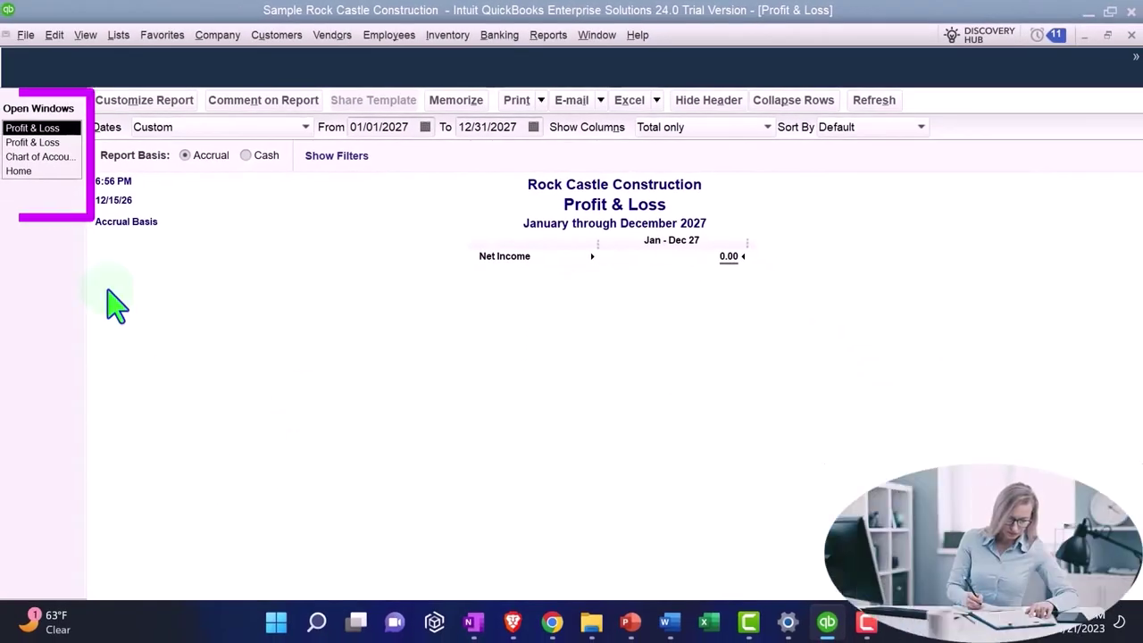
{"action": "left_click", "coordinate": [36, 171]}
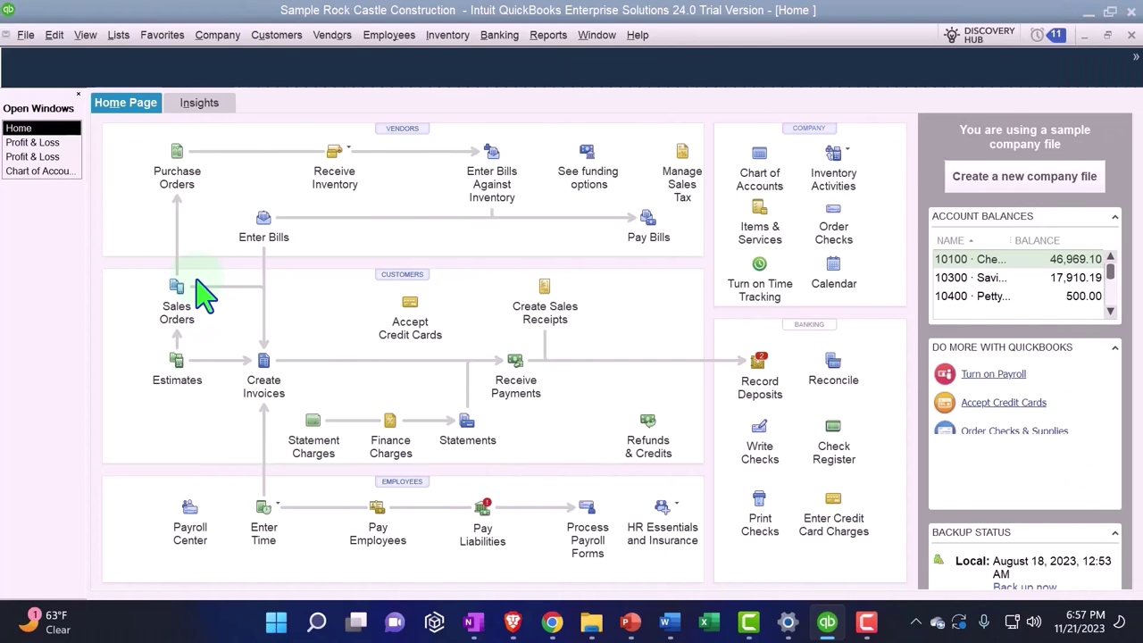
{"action": "left_click", "coordinate": [198, 281]}
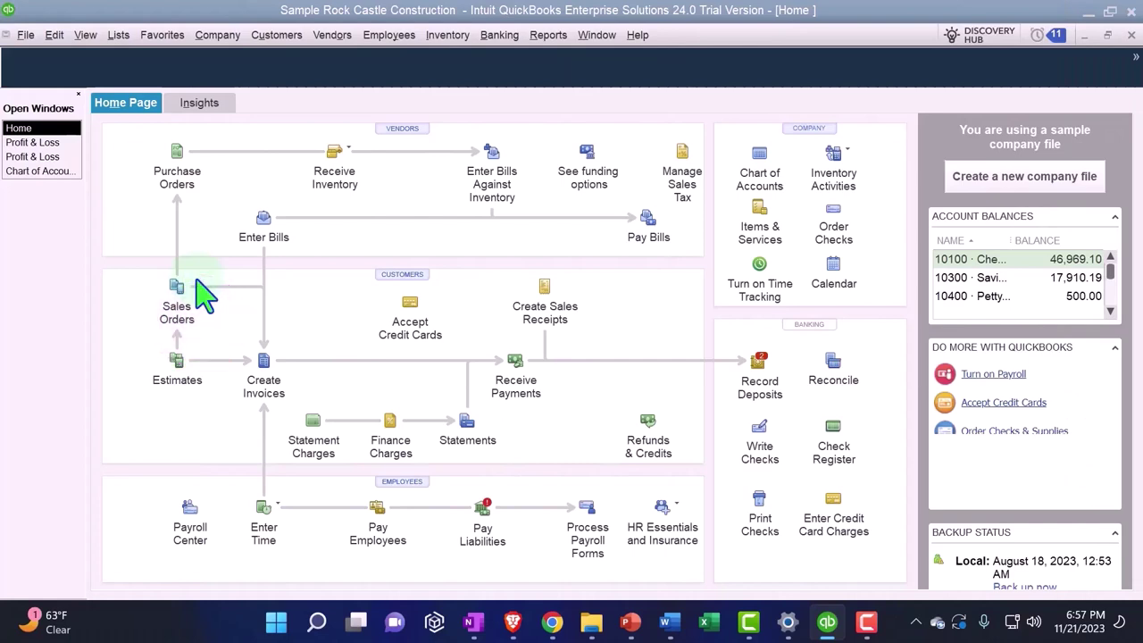